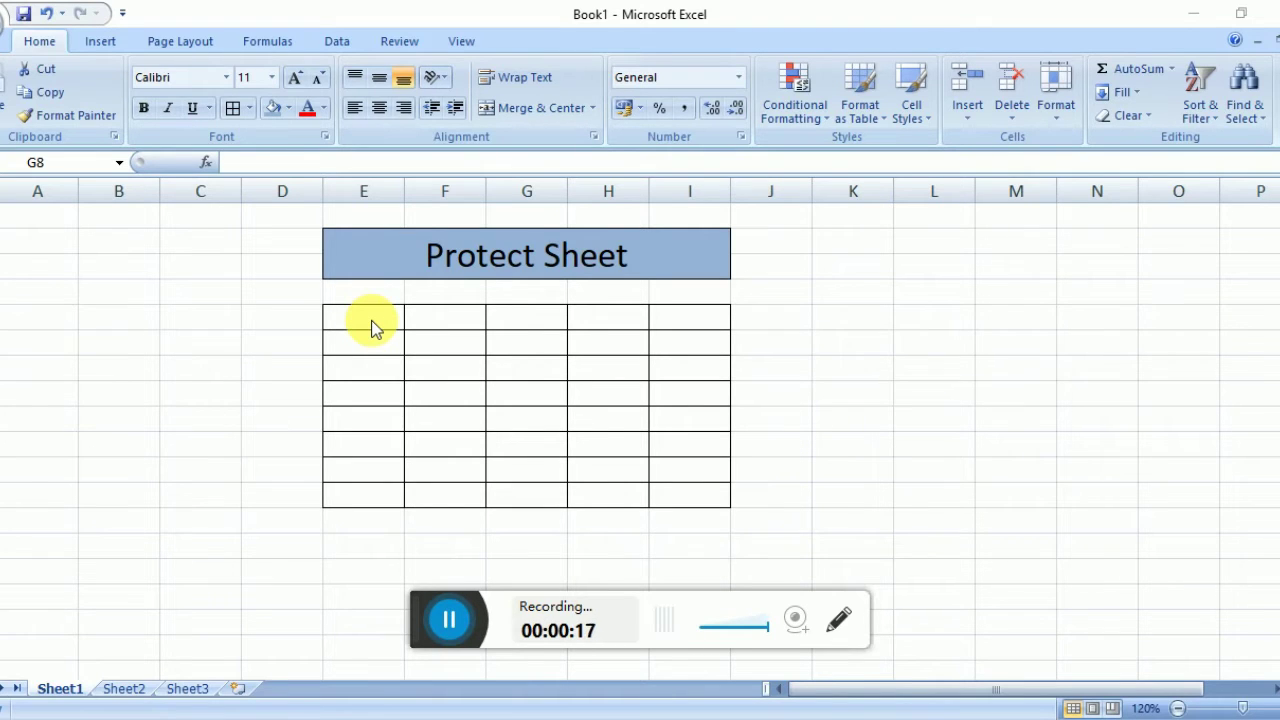
# Enter sample text 'sfldnslkdnf', 'sdf', 'sdf' into cells B5 to B7.
pyautogui.click(496, 362)
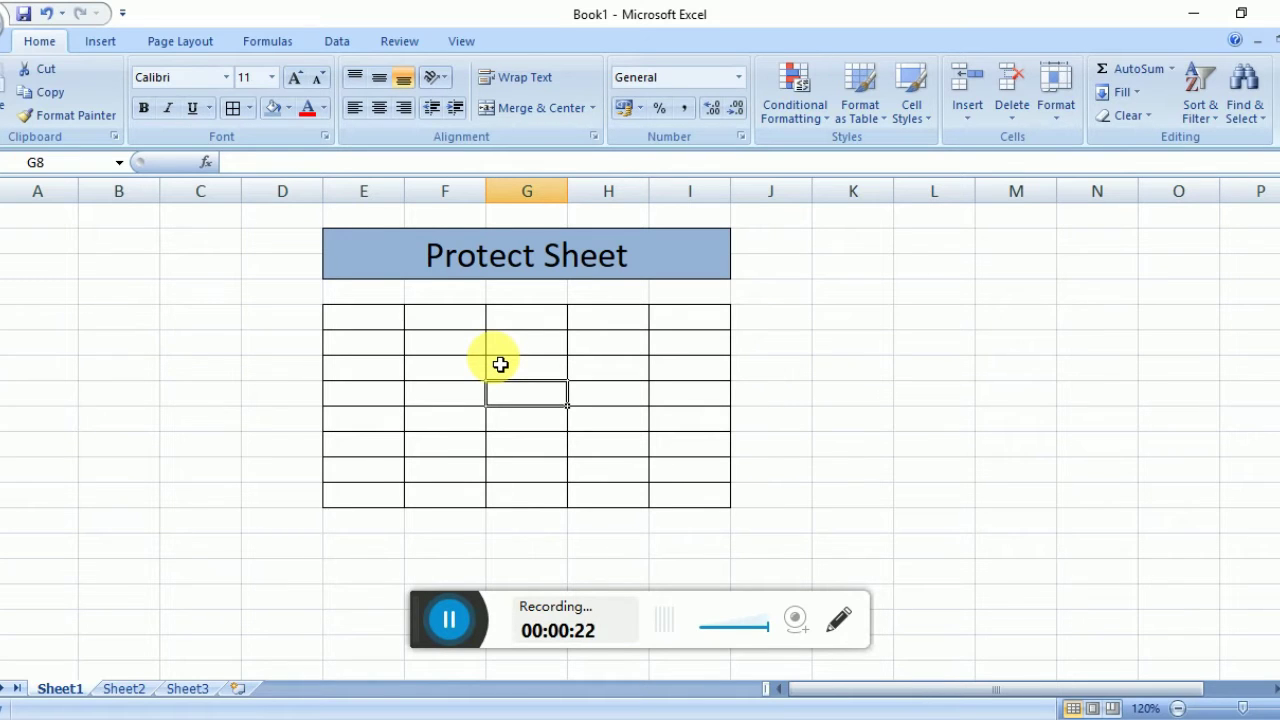
pyautogui.click(501, 366)
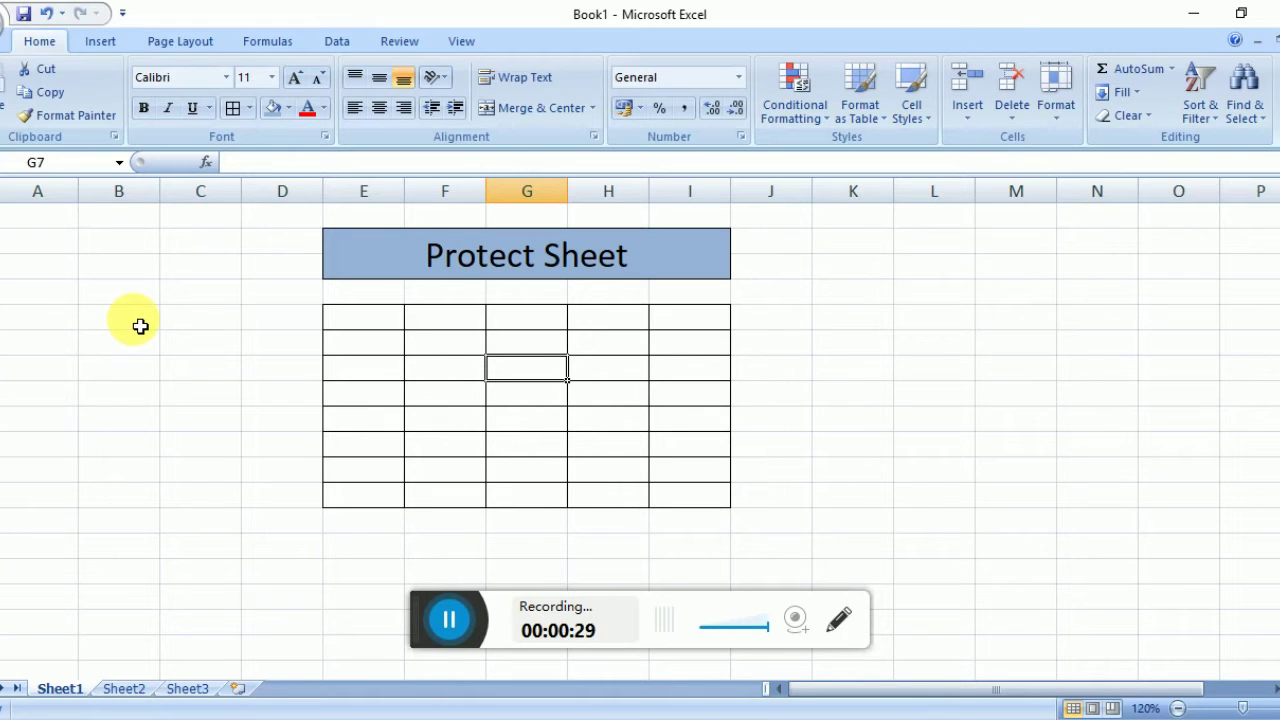
pyautogui.click(140, 326)
pyautogui.write('sfldnslkdnf')
pyautogui.press('Return')
pyautogui.write('sdf')
pyautogui.press('Return')
pyautogui.write('sdf')
pyautogui.press('Return')
pyautogui.write('sdf')
pyautogui.press('Return')
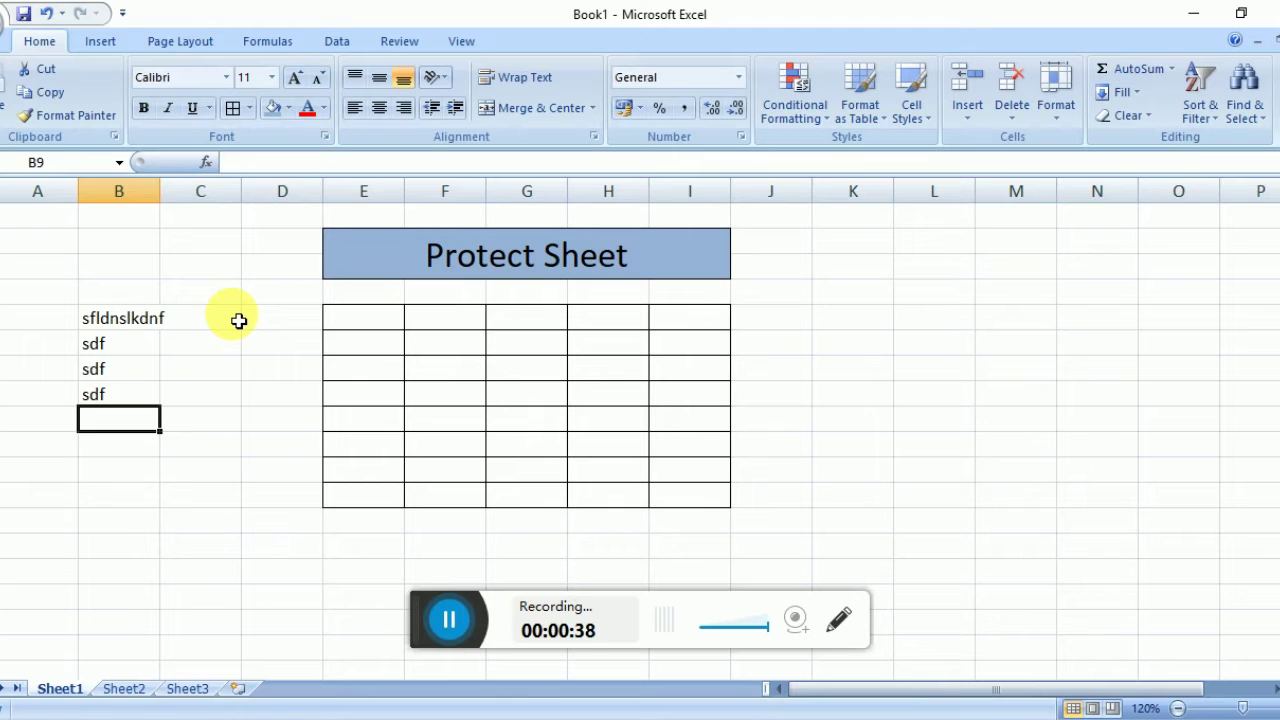
# Clear the sample entries from column B.
pyautogui.doubleClick(232, 317)
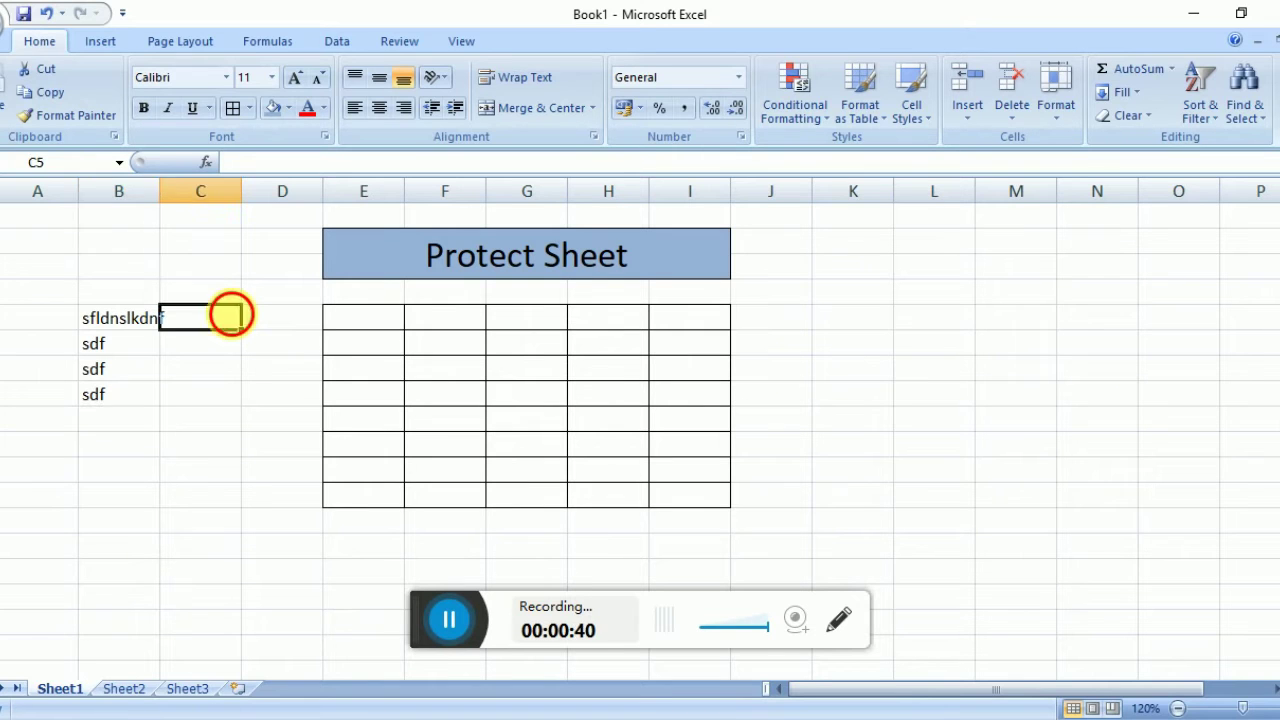
pyautogui.click(103, 330)
pyautogui.moveTo(103, 330); pyautogui.dragTo(101, 393)
pyautogui.press('BackSpace')
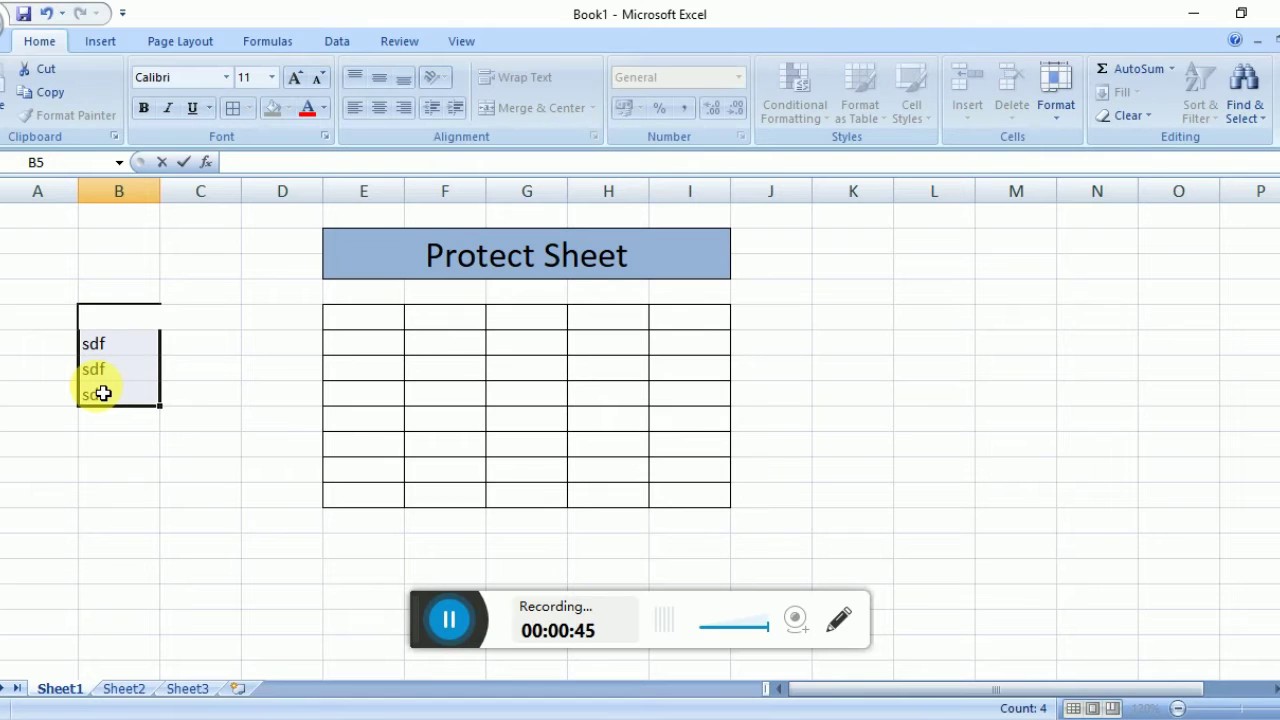
pyautogui.hotkey('ctrl', 'Return')
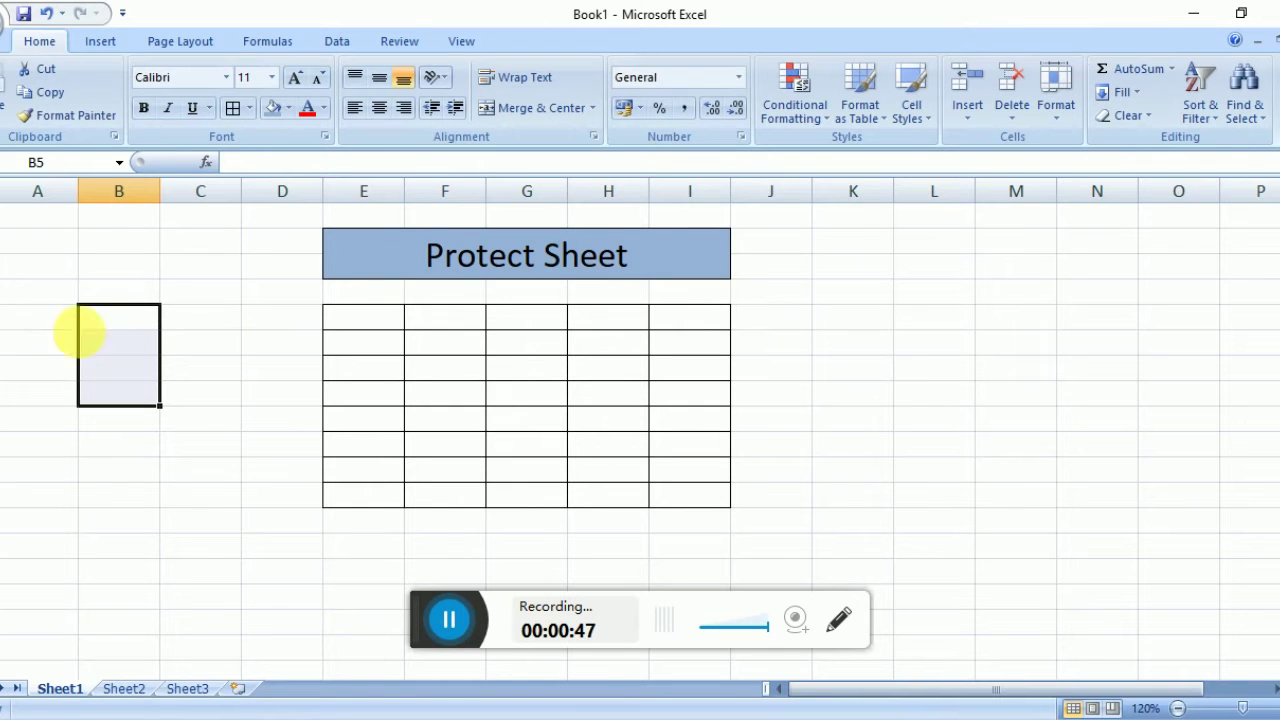
pyautogui.click(75, 316)
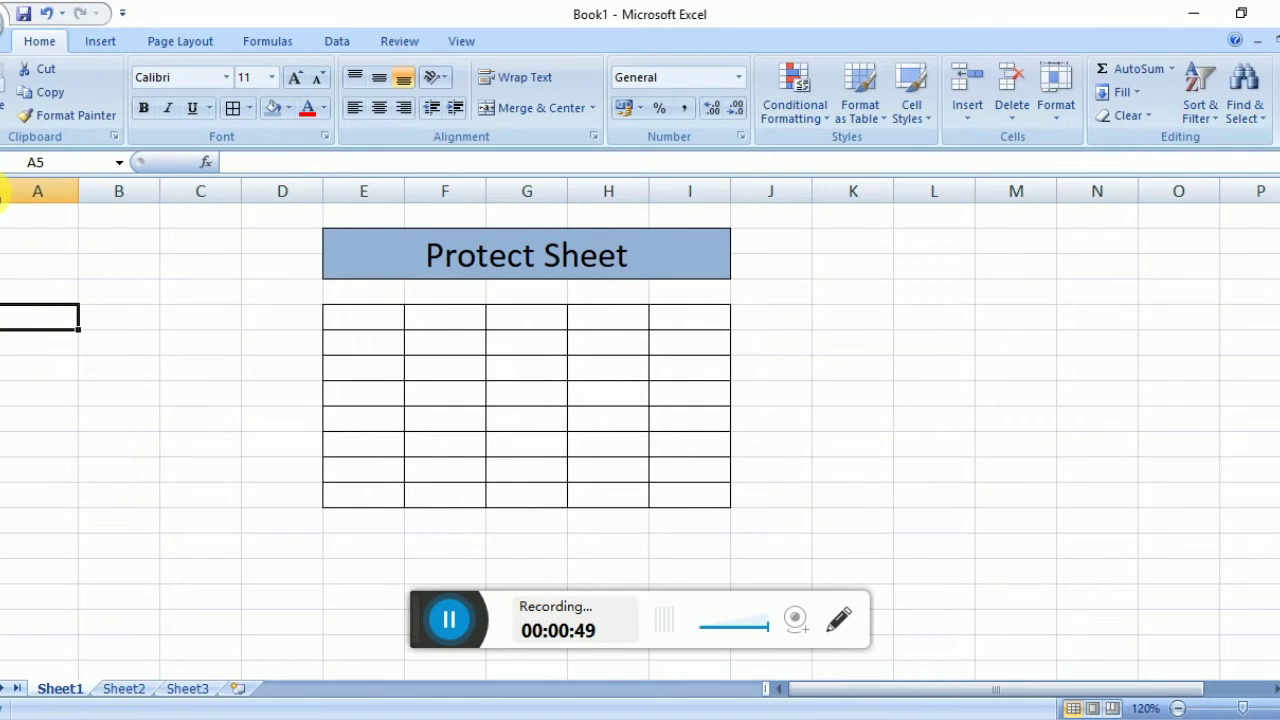
# Select the whole sheet and clear the Locked protection setting for all cells.
pyautogui.click(2, 193)
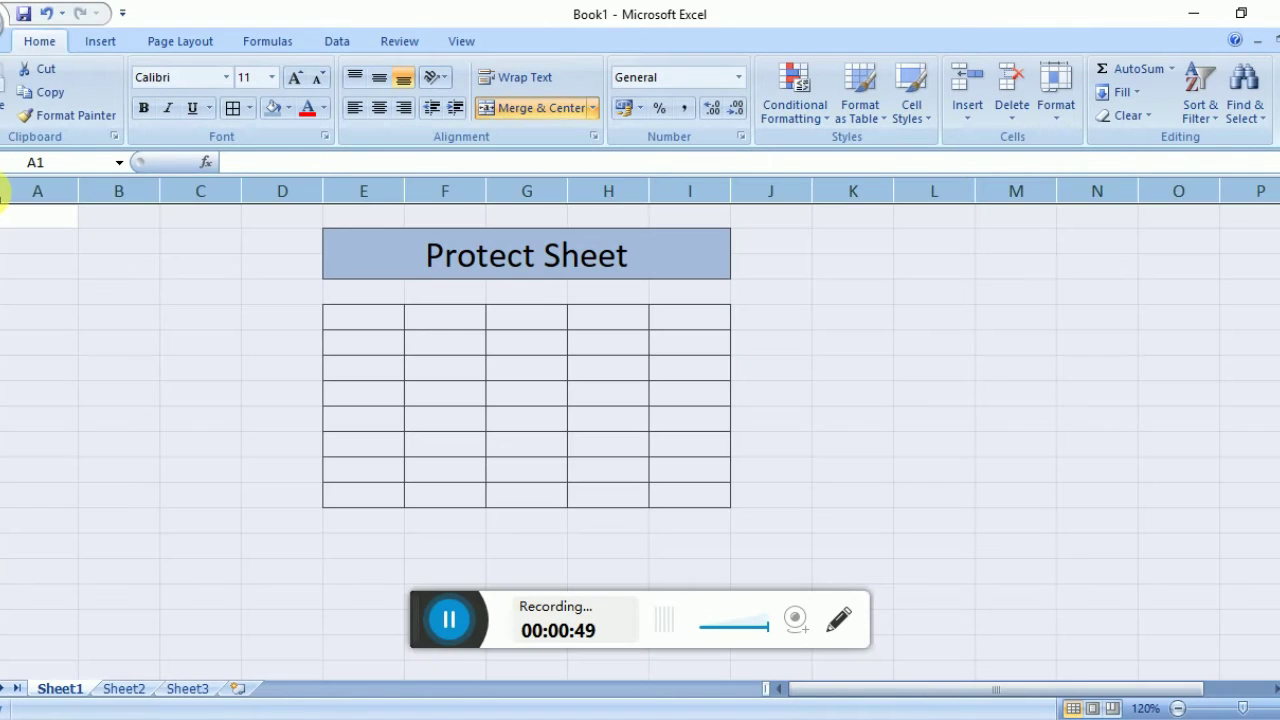
pyautogui.rightClick(116, 288)
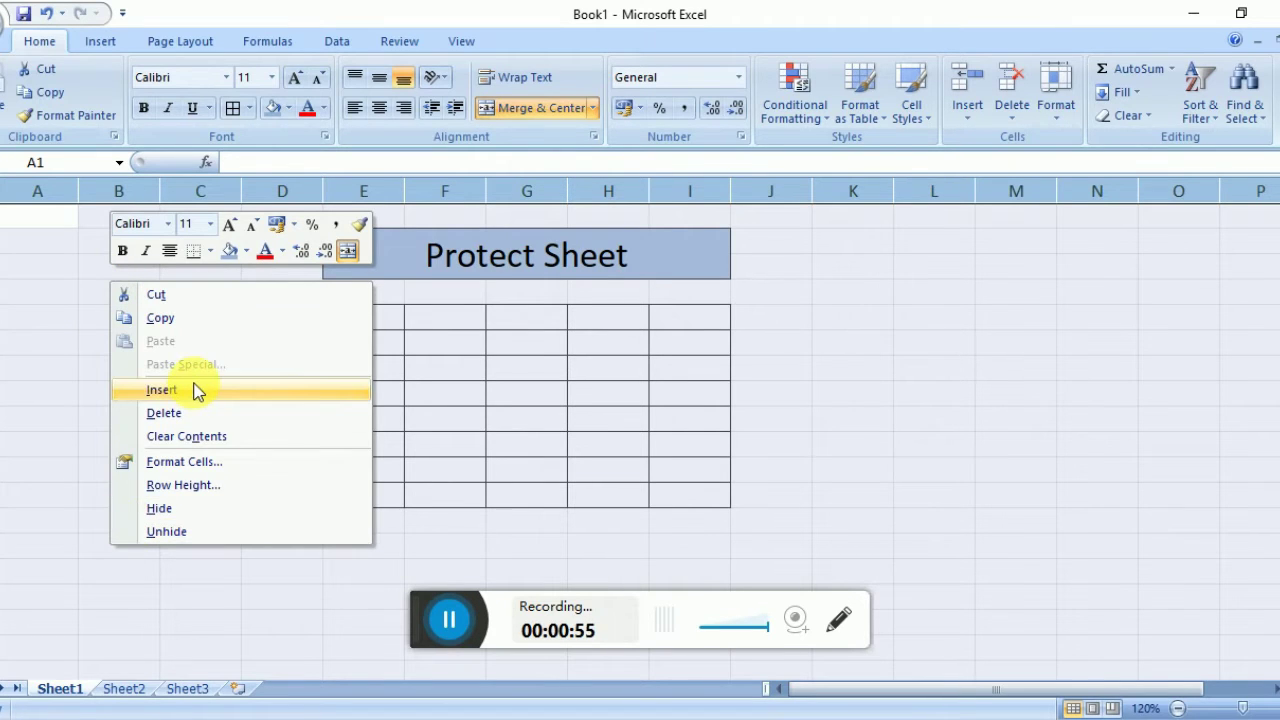
pyautogui.click(185, 462)
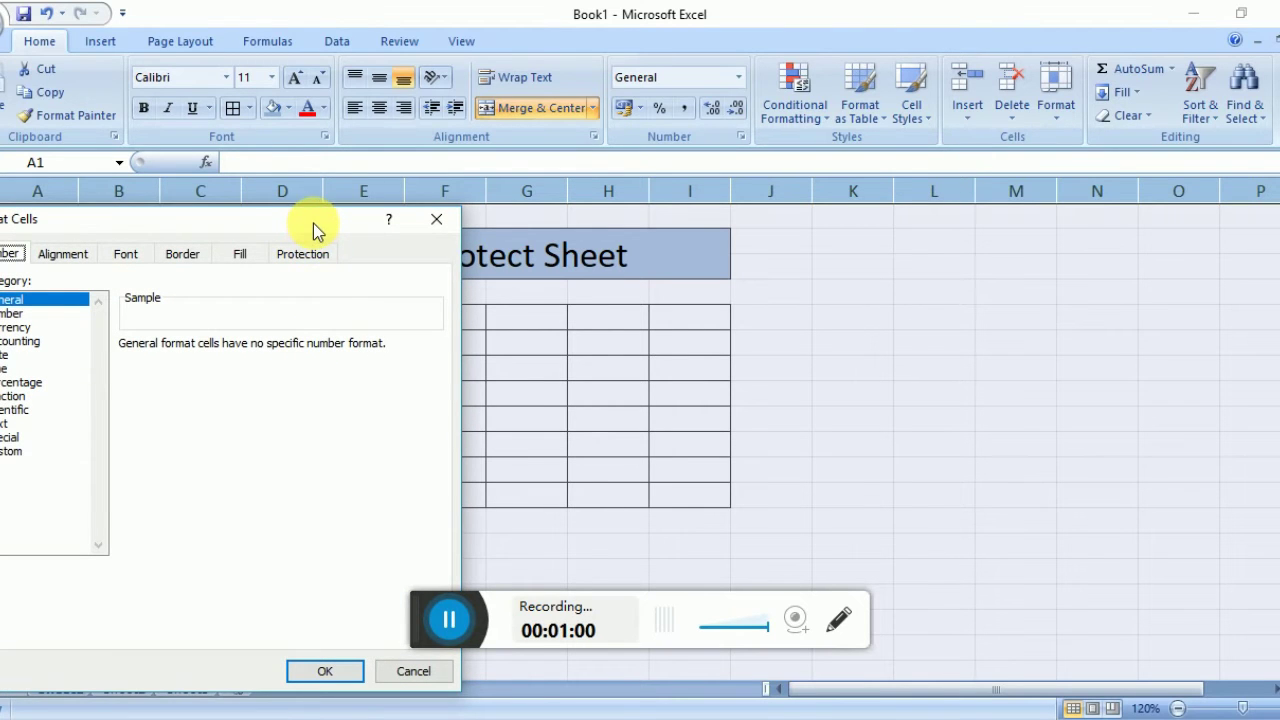
pyautogui.moveTo(313, 224); pyautogui.dragTo(567, 163)
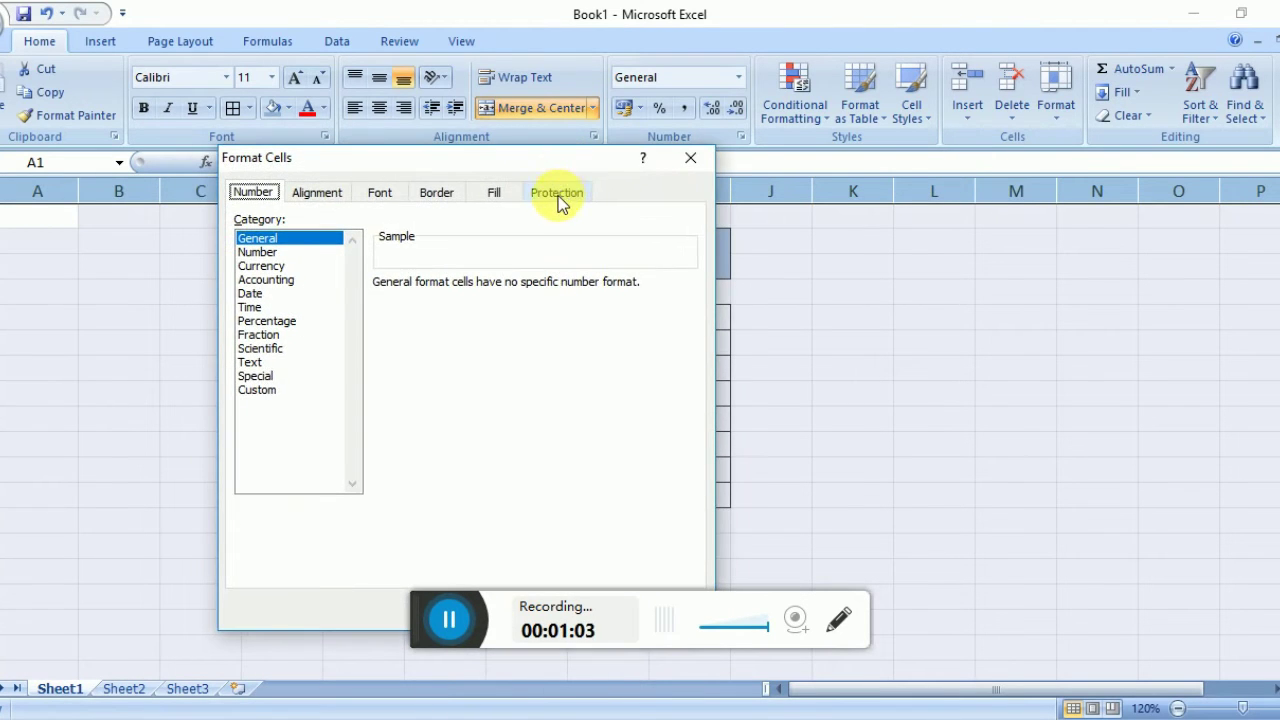
pyautogui.click(558, 195)
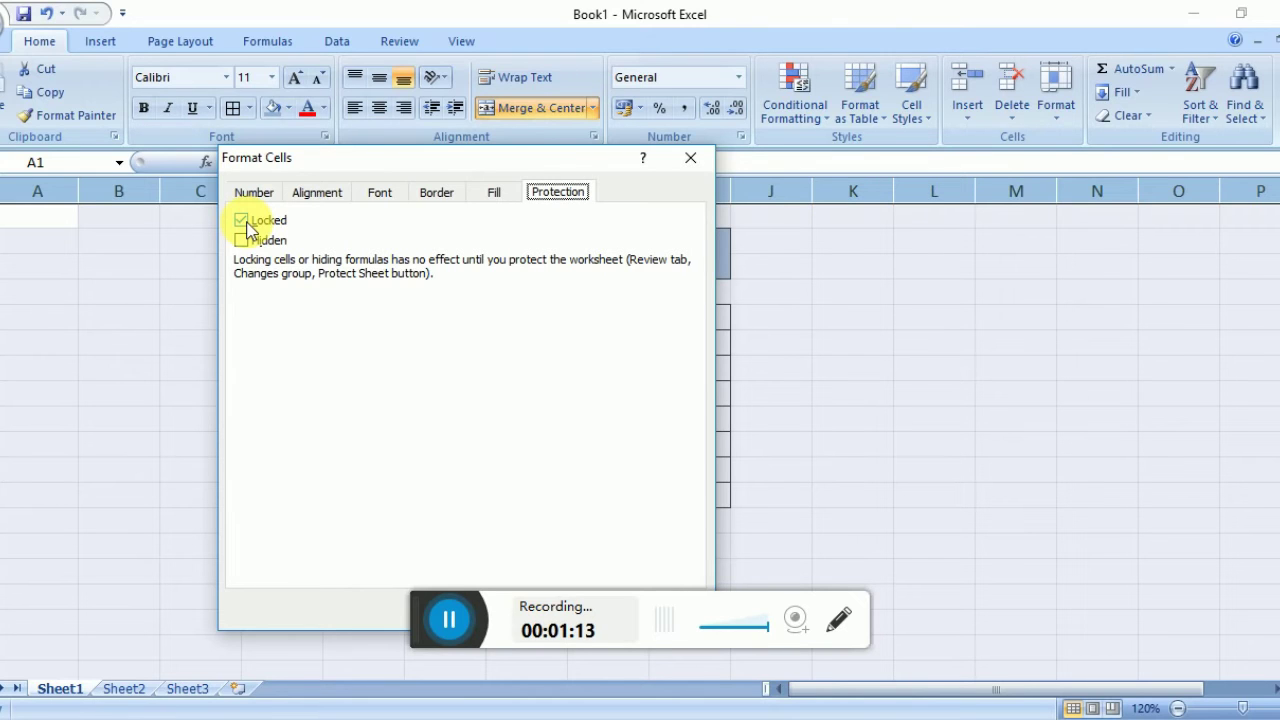
pyautogui.click(250, 228)
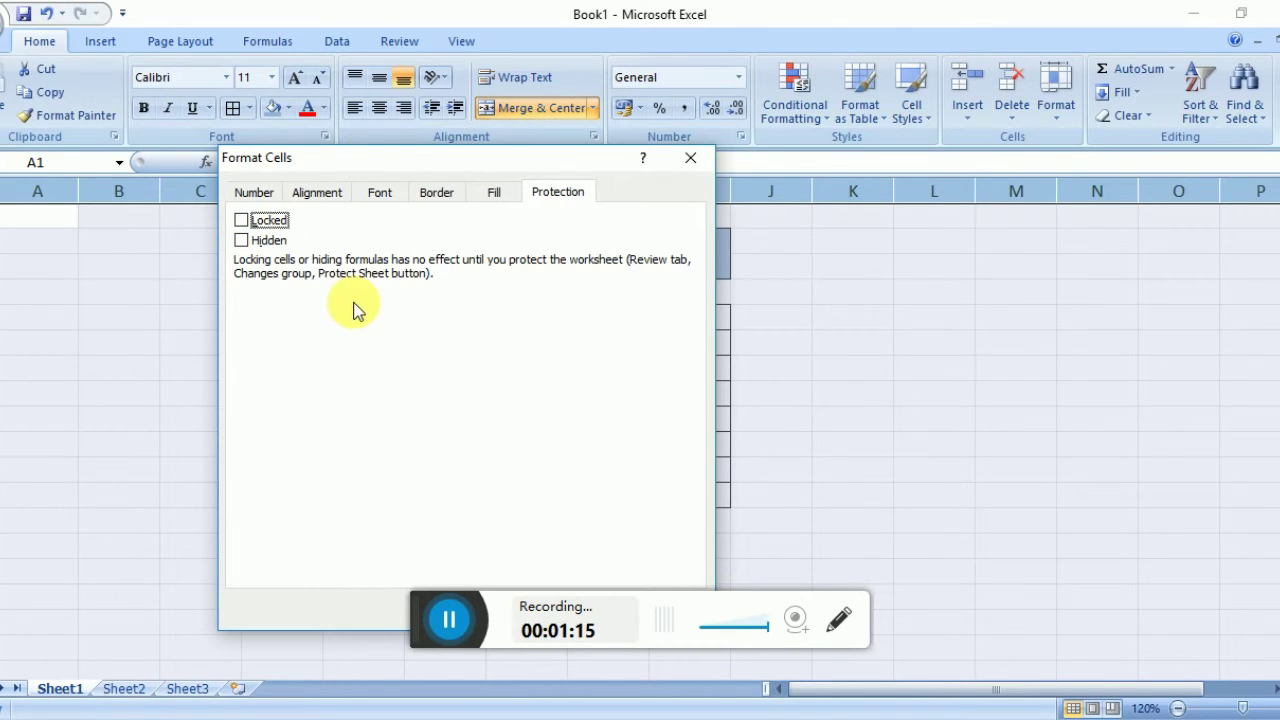
pyautogui.moveTo(391, 163); pyautogui.dragTo(415, 71)
pyautogui.click(580, 518)
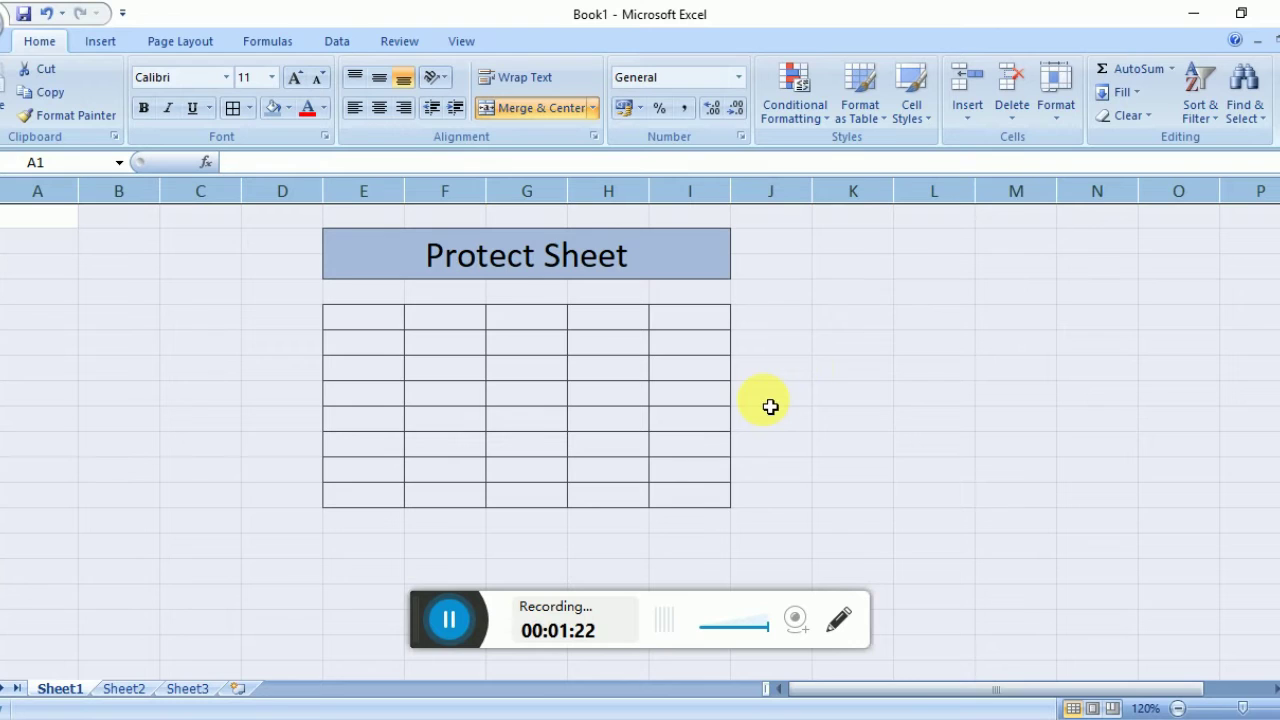
# Turn Locked back on for just the bordered table cells under the Protect Sheet title.
pyautogui.click(808, 369)
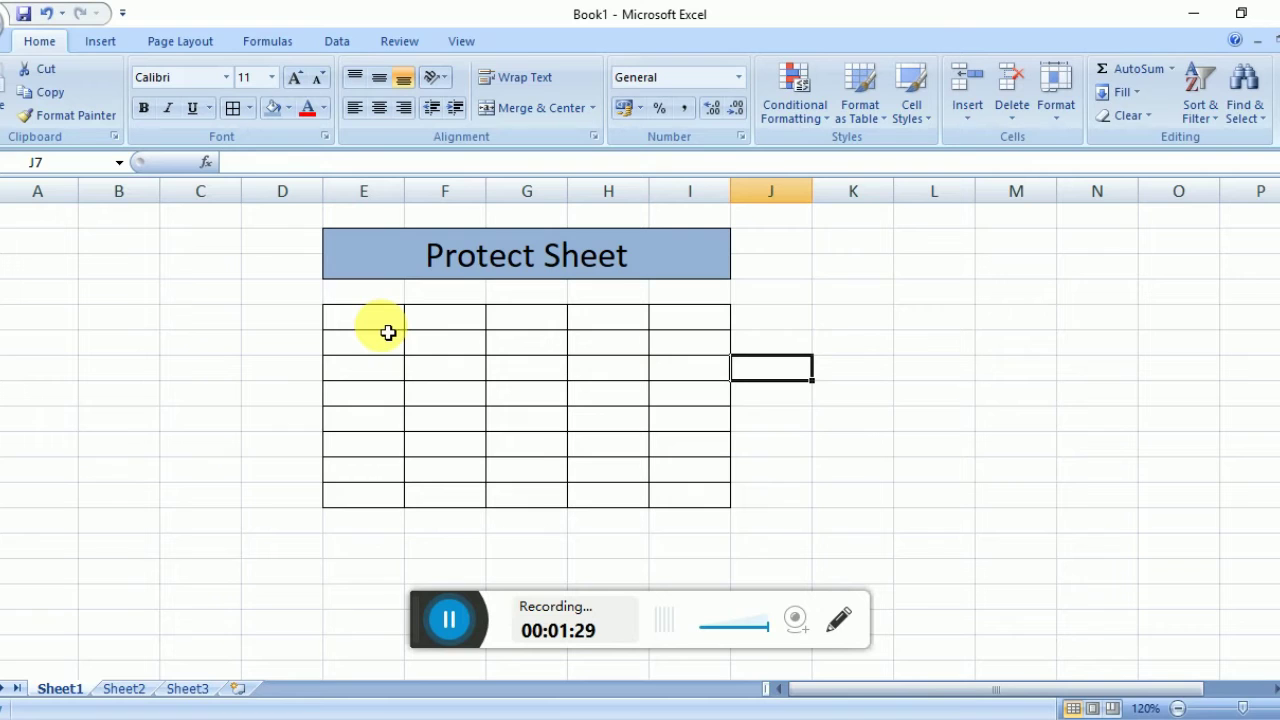
pyautogui.moveTo(376, 322); pyautogui.dragTo(668, 504)
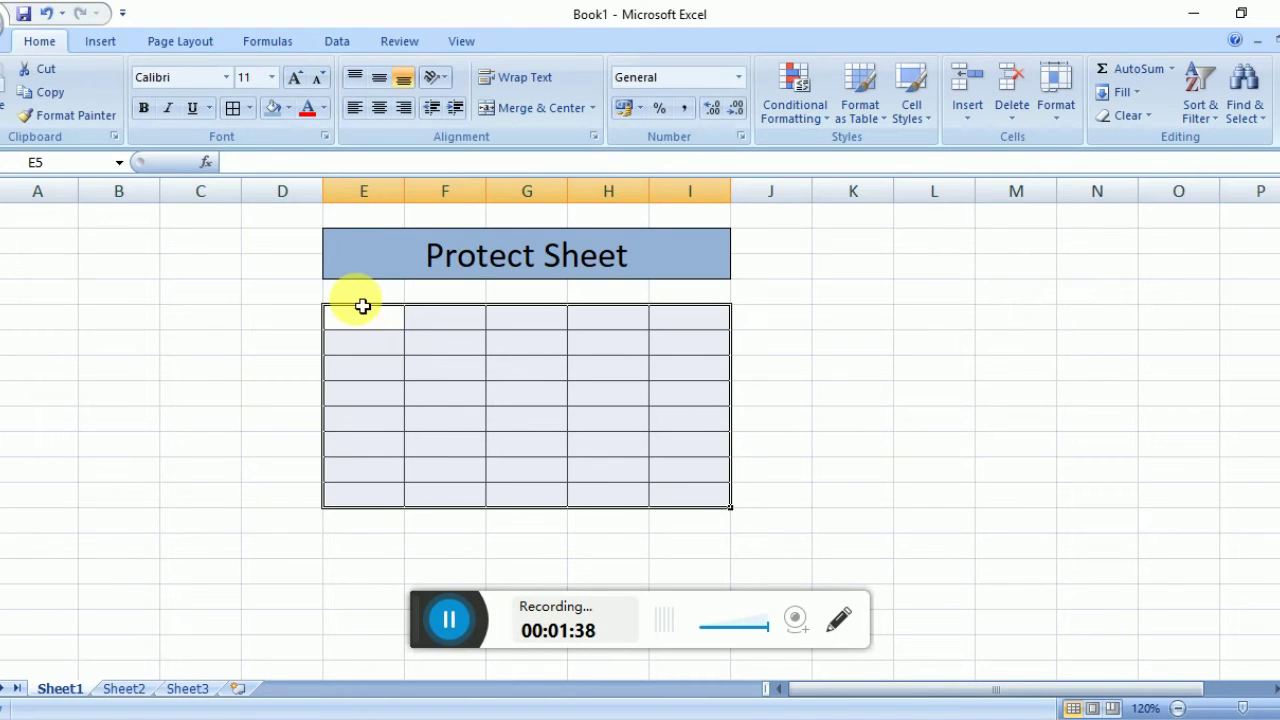
pyautogui.moveTo(360, 317); pyautogui.dragTo(696, 506)
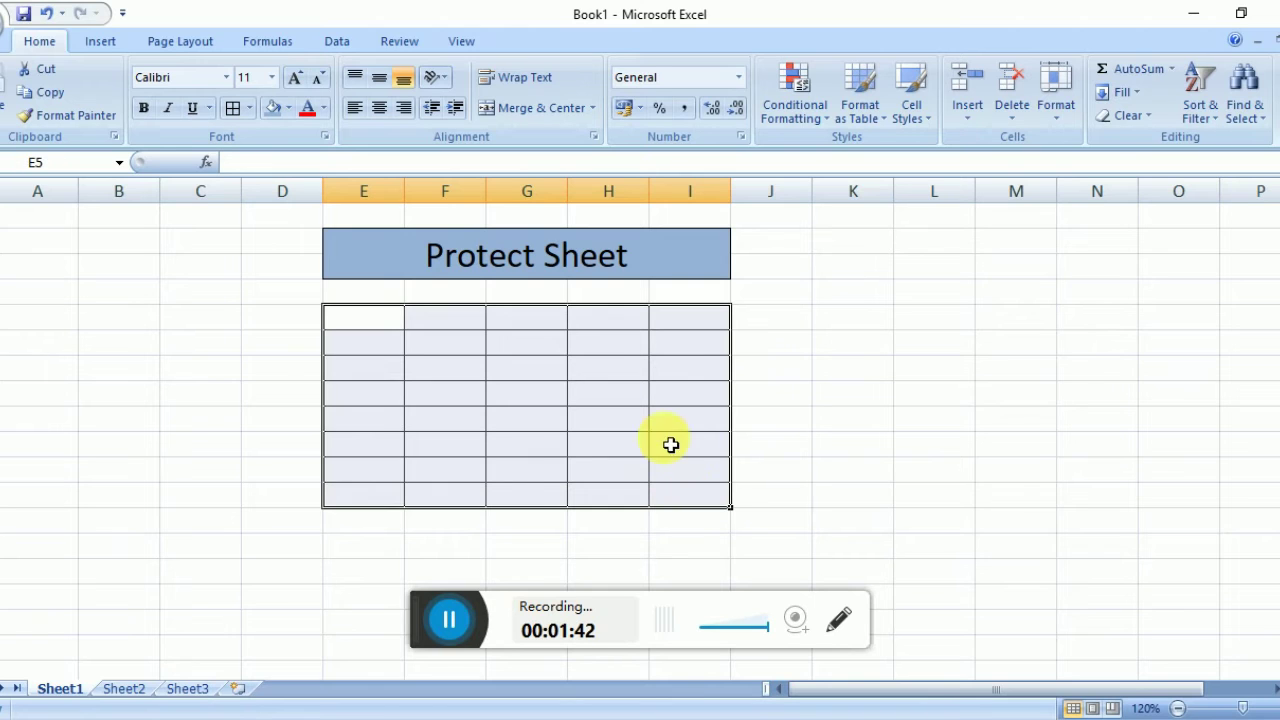
pyautogui.rightClick(590, 347)
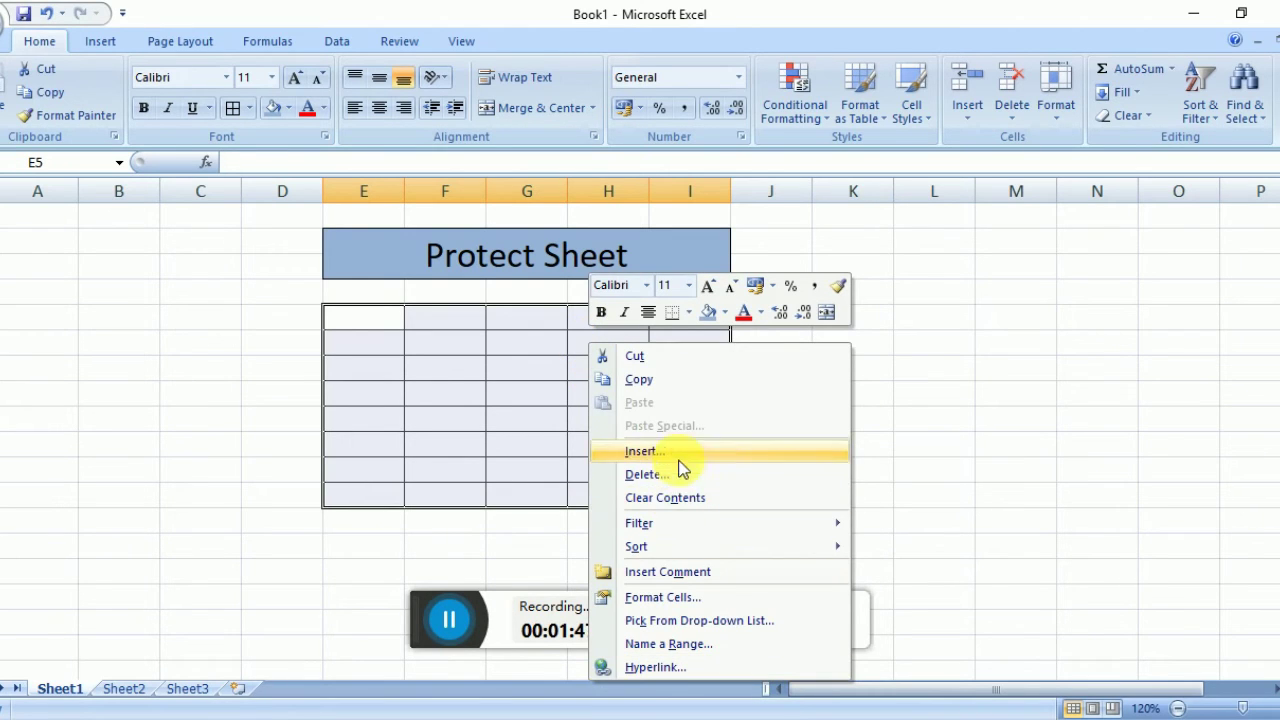
pyautogui.click(667, 598)
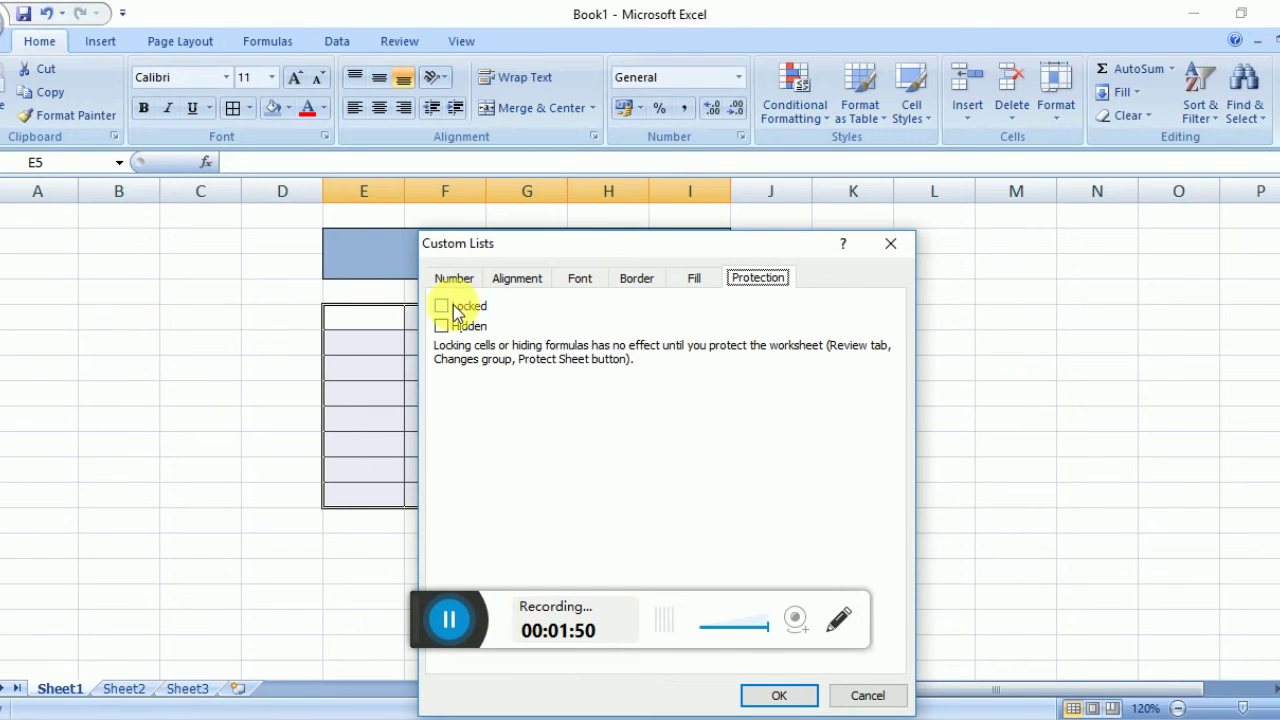
pyautogui.click(441, 306)
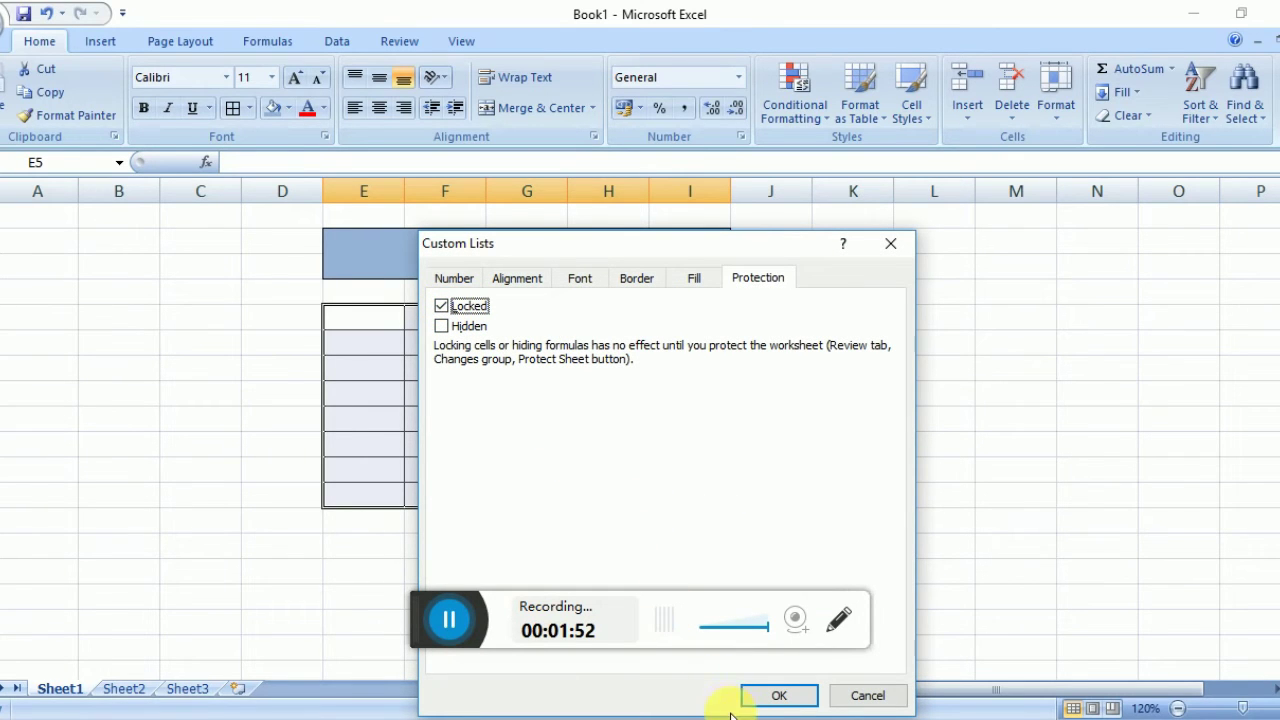
pyautogui.click(778, 696)
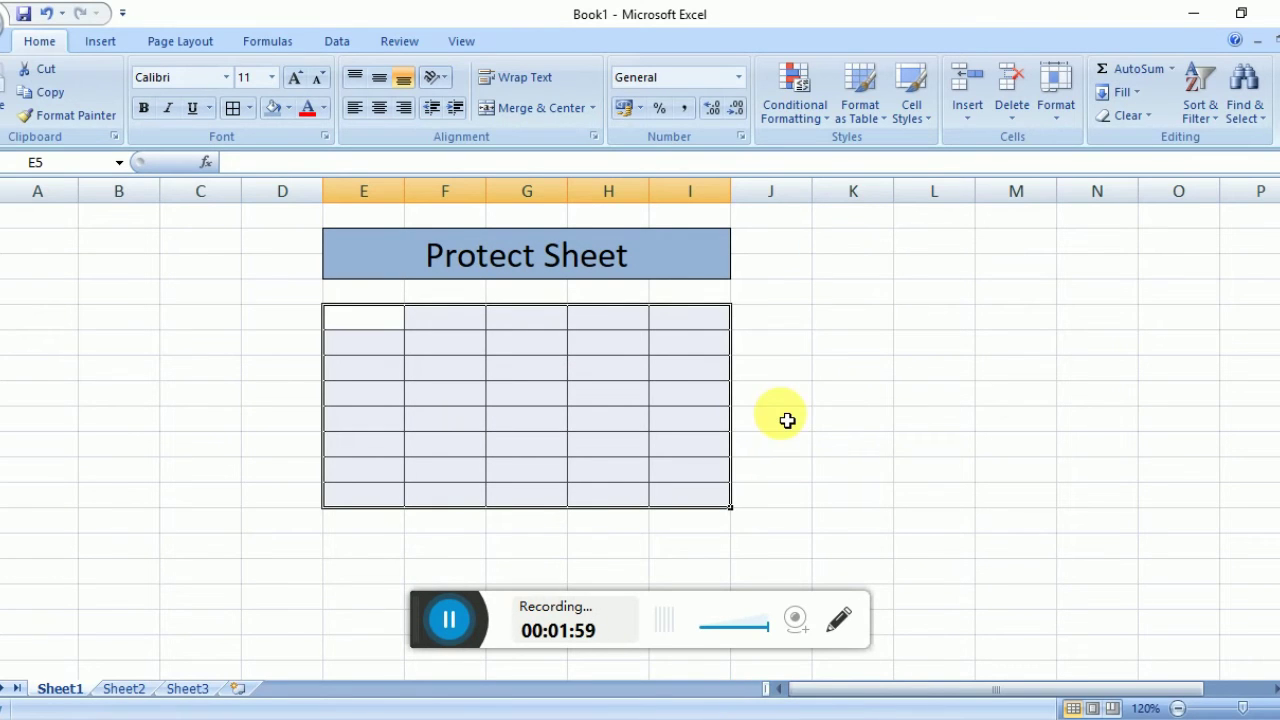
# Protect Sheet1 with a password from the Review ribbon, entering and confirming it.
pyautogui.click(400, 44)
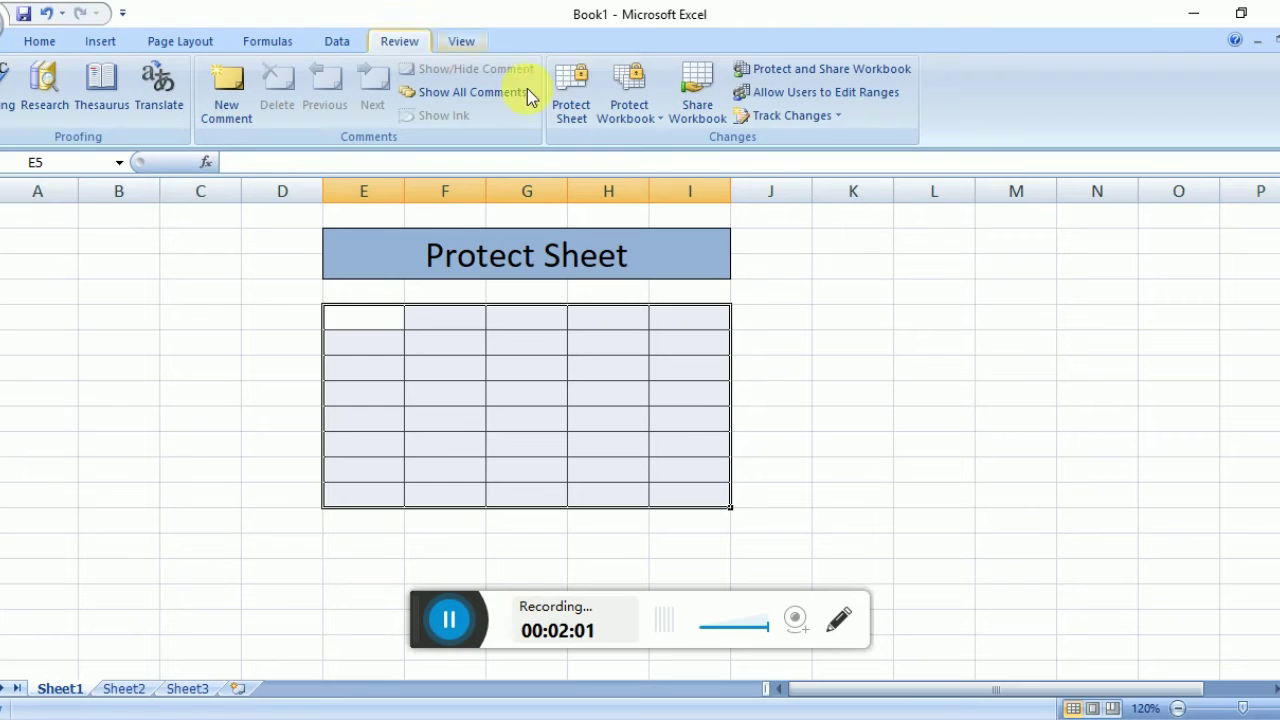
pyautogui.click(572, 110)
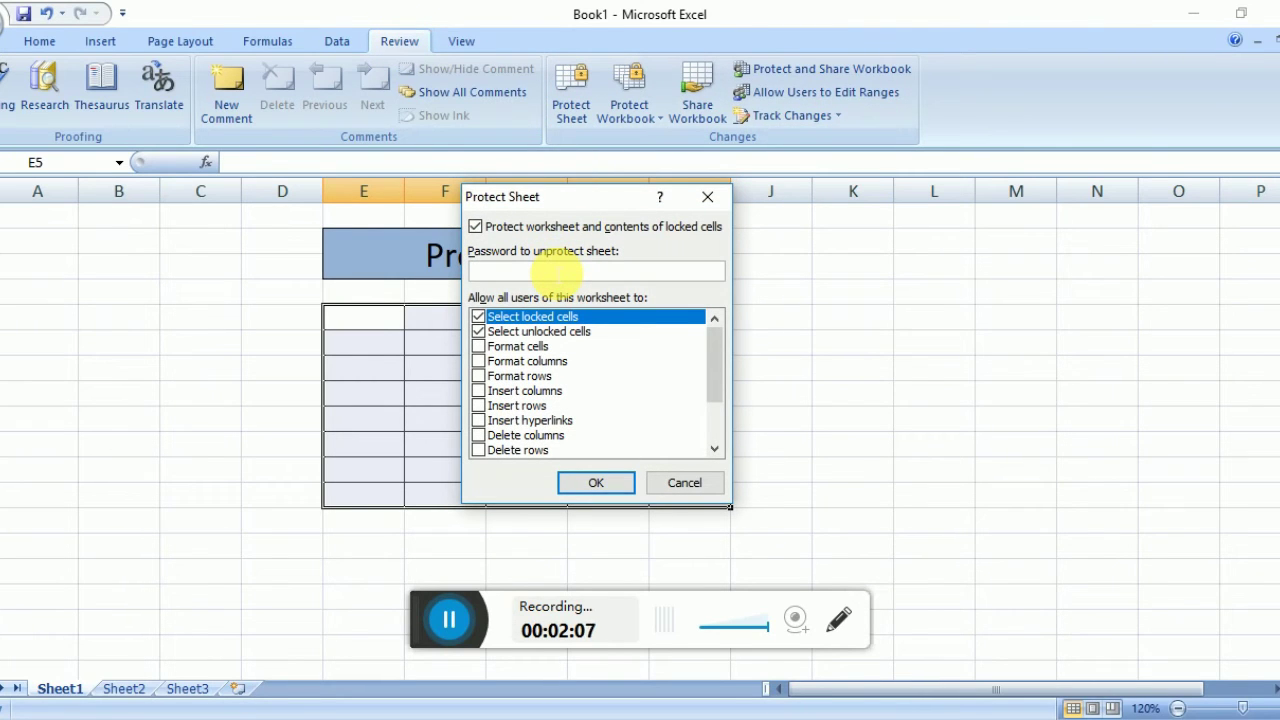
pyautogui.write('12345')
pyautogui.press('Return')
pyautogui.write('12345')
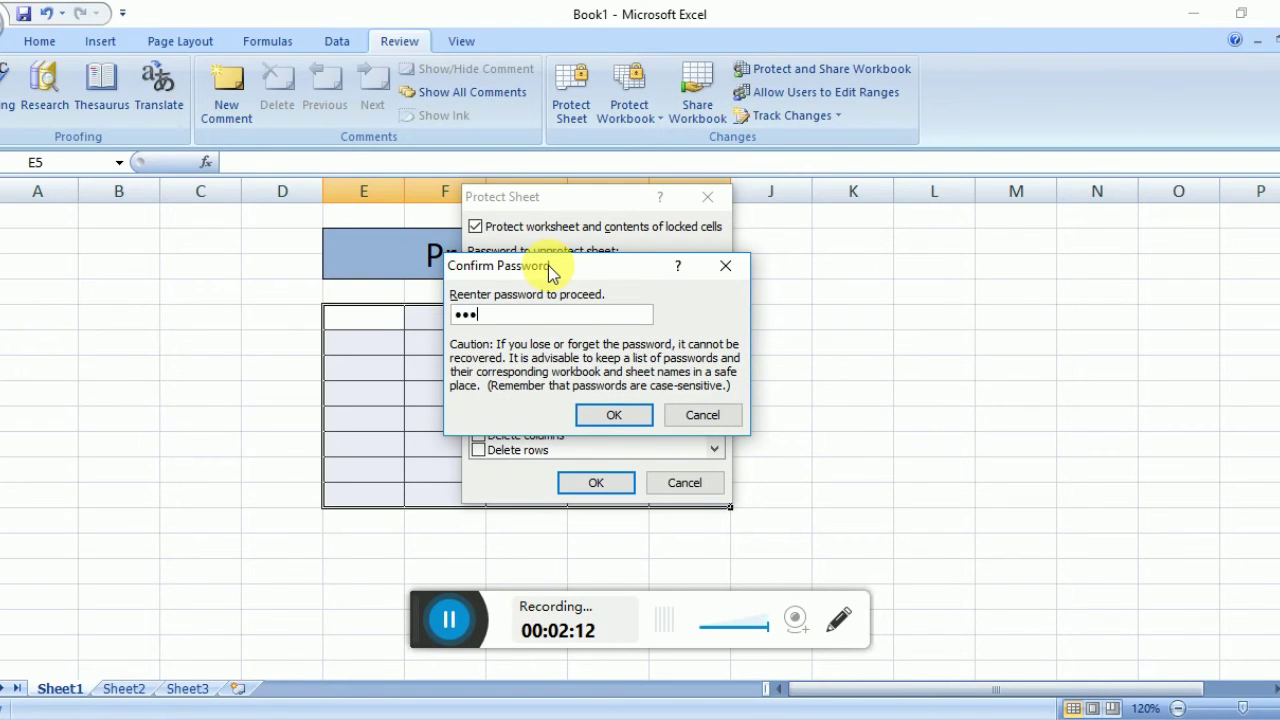
pyautogui.press('Return')
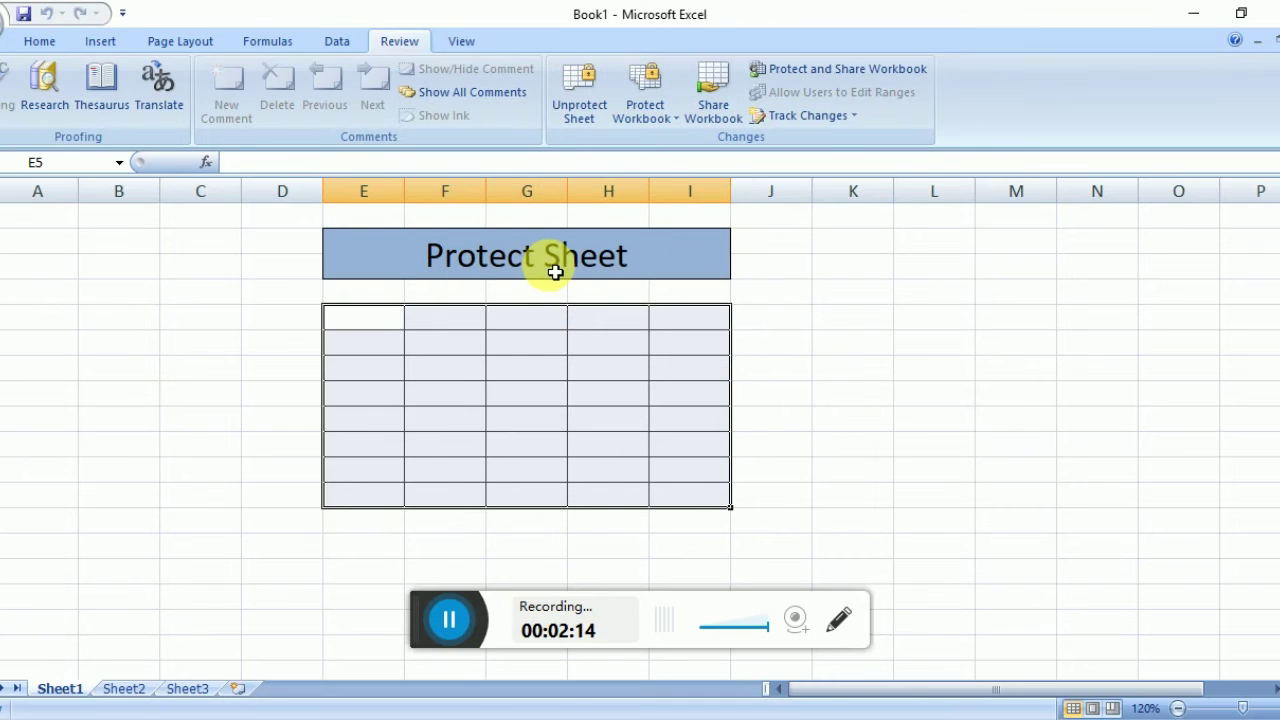
# Fill the unlocked cells C8 to C12 with 'sdf'.
pyautogui.click(222, 400)
pyautogui.write('sdf')
pyautogui.press('Return')
pyautogui.write('sdf')
pyautogui.press('Return')
pyautogui.write('sd')
pyautogui.press('Return')
pyautogui.write('sdf')
# Enter 'sdfsdf' in cell A5.
pyautogui.press('Return')
pyautogui.write('sdf')
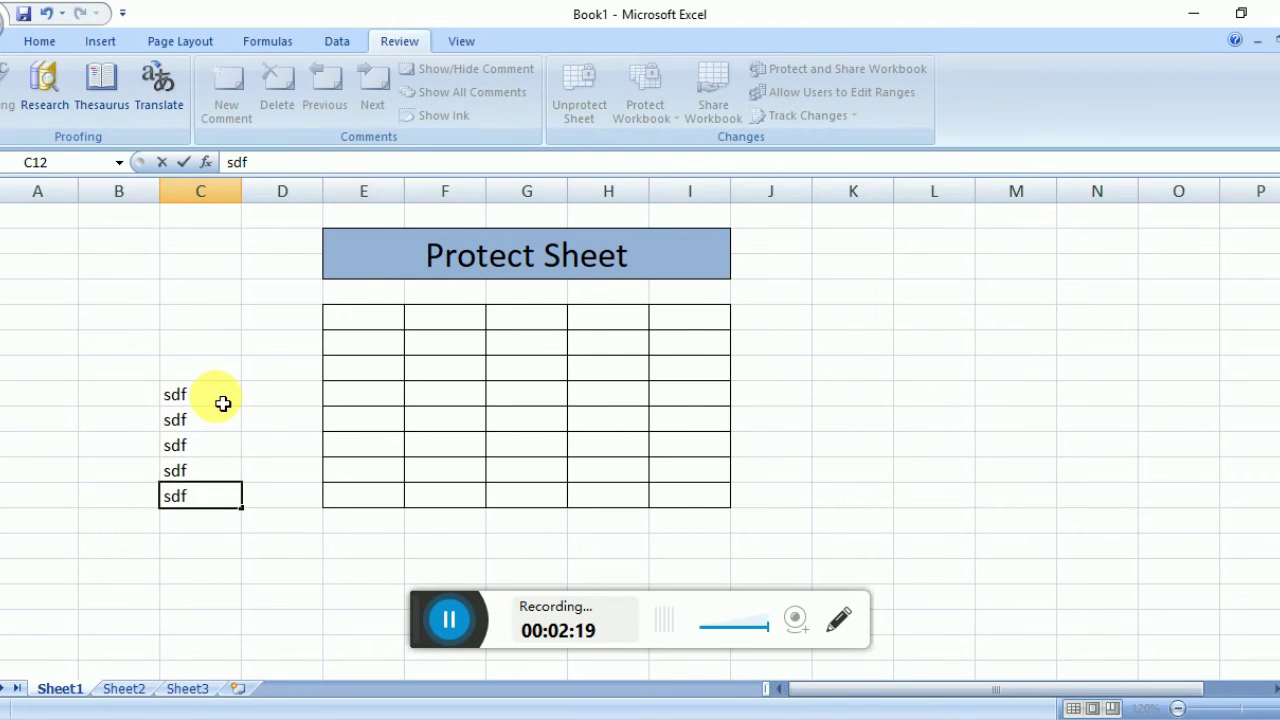
pyautogui.click(49, 297)
pyautogui.click(52, 302)
pyautogui.write('sdfsdf')
pyautogui.press('Return')
# Try editing locked table cell F7 twice, dismissing each read-only warning.
pyautogui.click(418, 376)
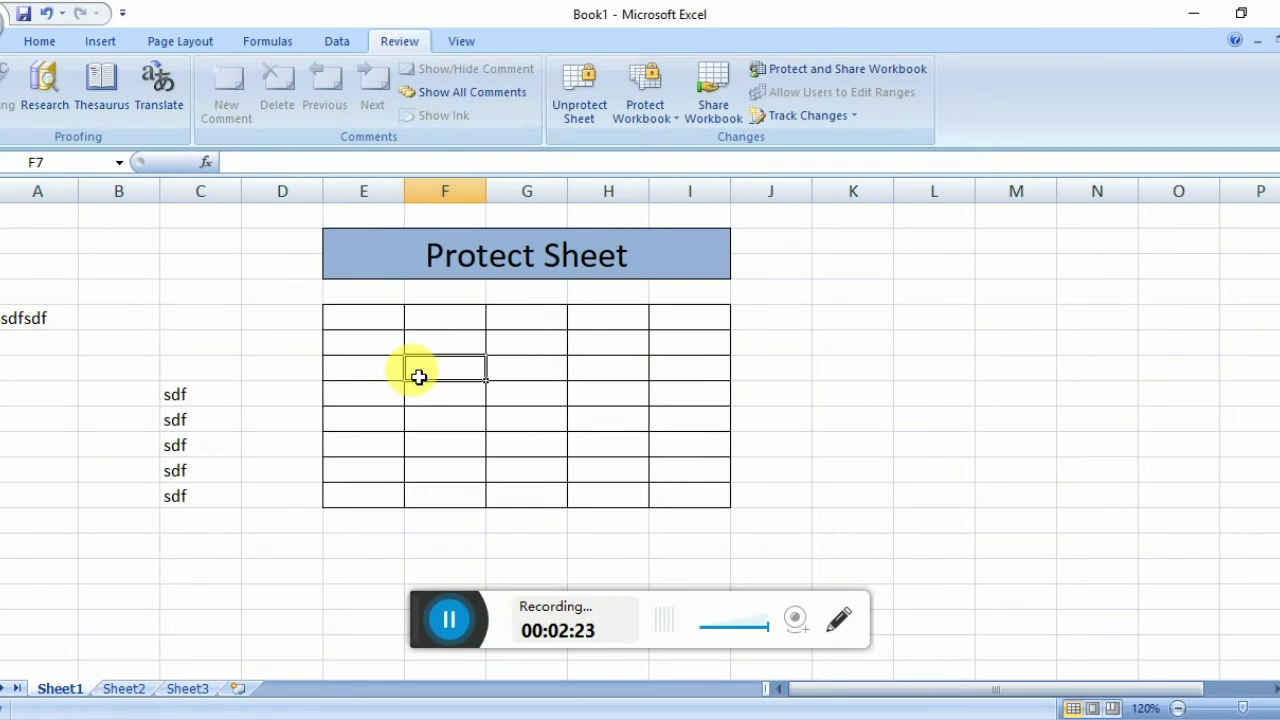
pyautogui.doubleClick(418, 376)
pyautogui.press('Return')
pyautogui.doubleClick(418, 376)
pyautogui.press('Return')
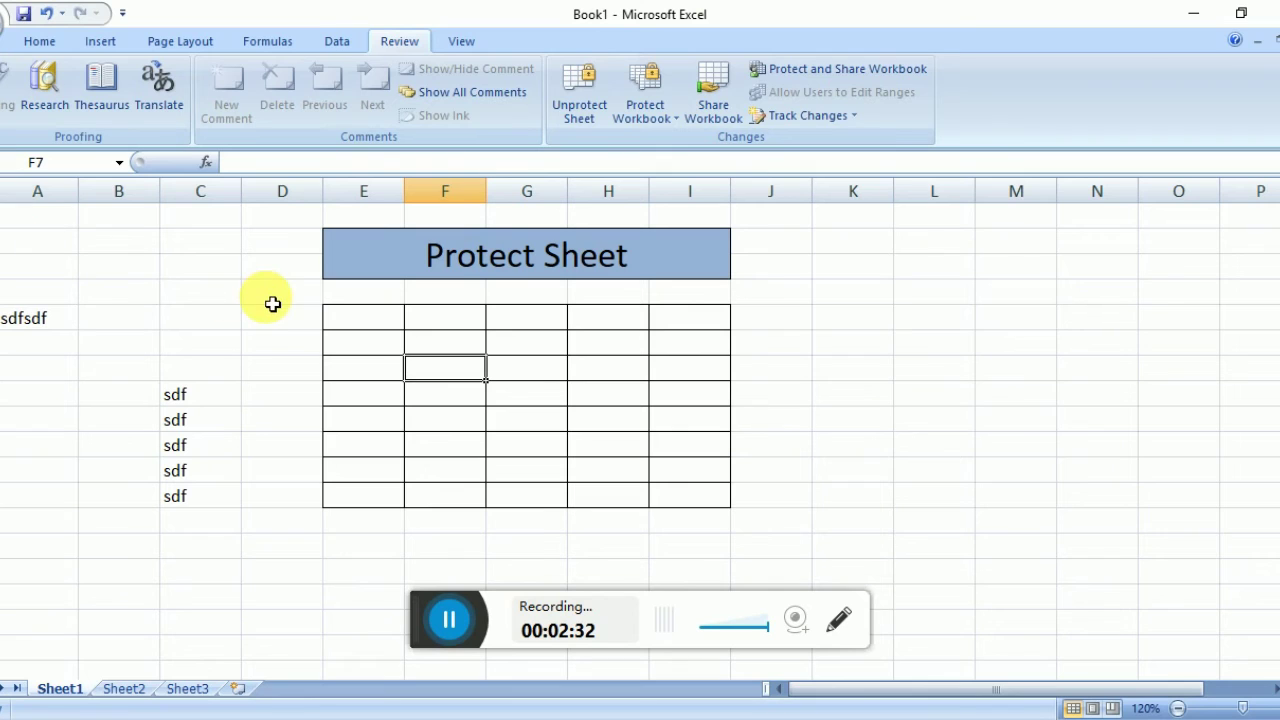
# Unprotect the sheet by entering its password.
pyautogui.click(580, 112)
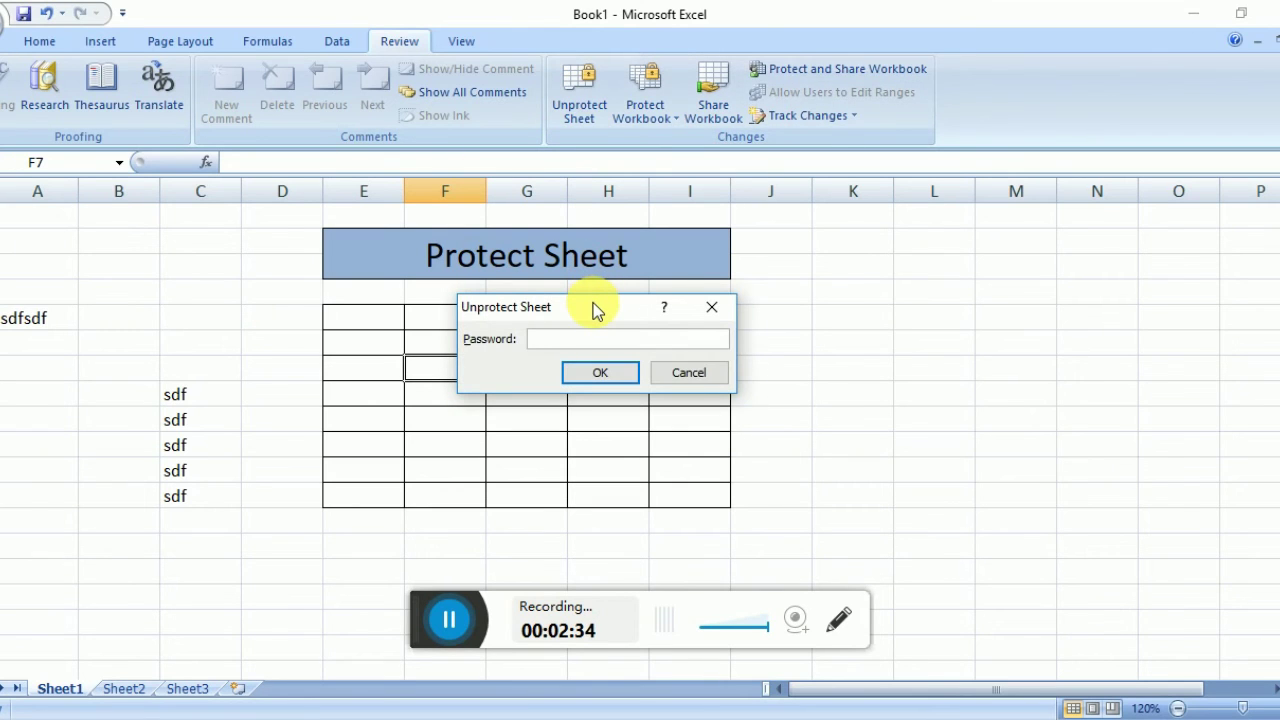
pyautogui.write('12345')
pyautogui.press('Return')
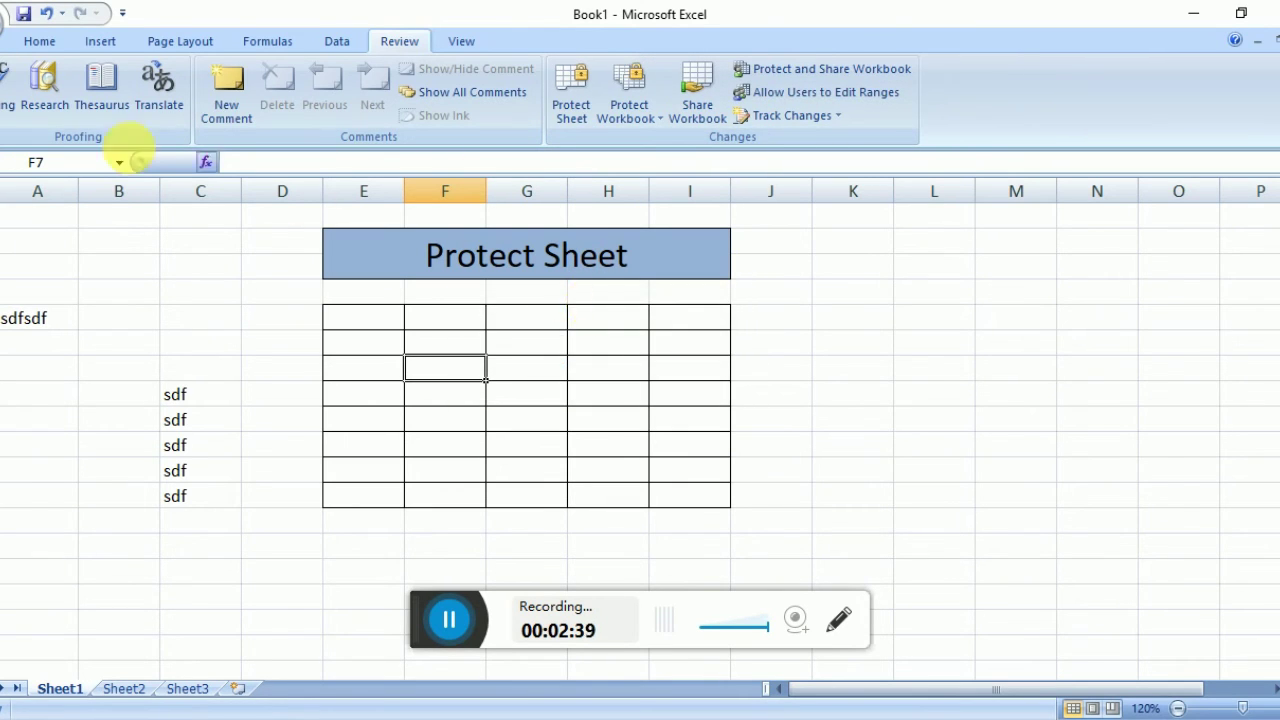
# Set every cell on the sheet to Locked through Format Cells Protection.
pyautogui.click(1, 191)
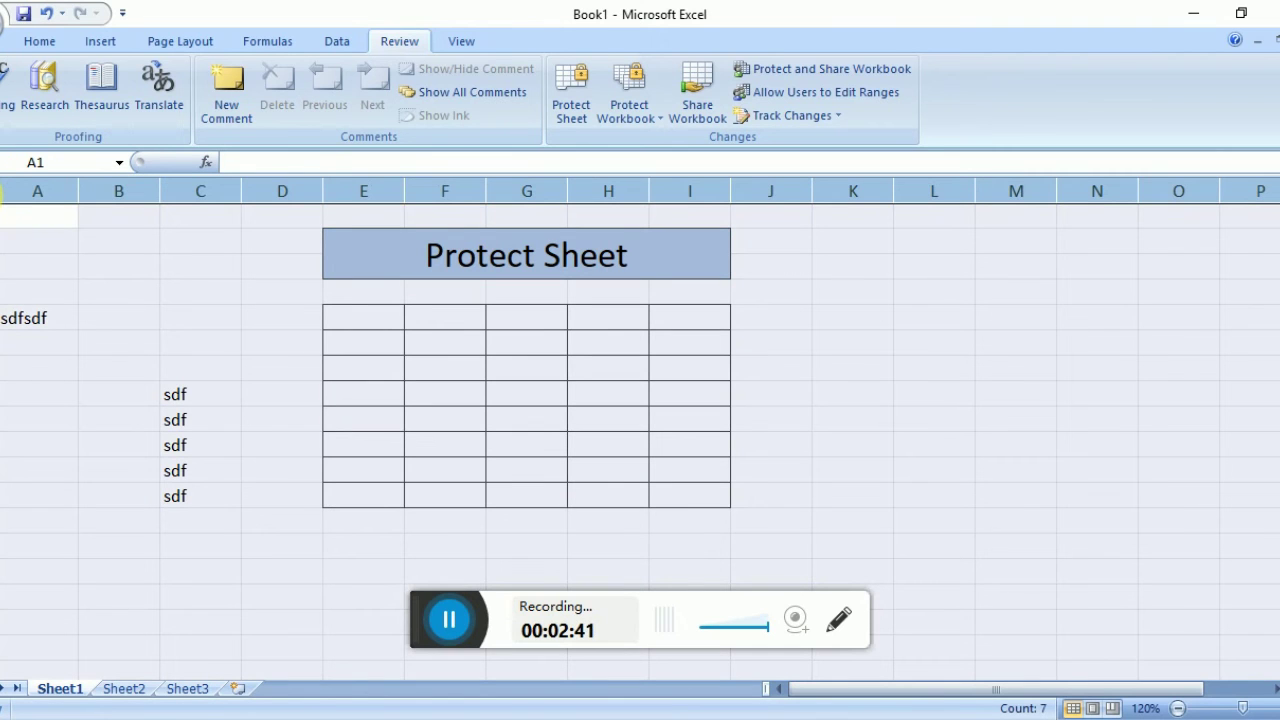
pyautogui.rightClick(75, 253)
pyautogui.click(187, 430)
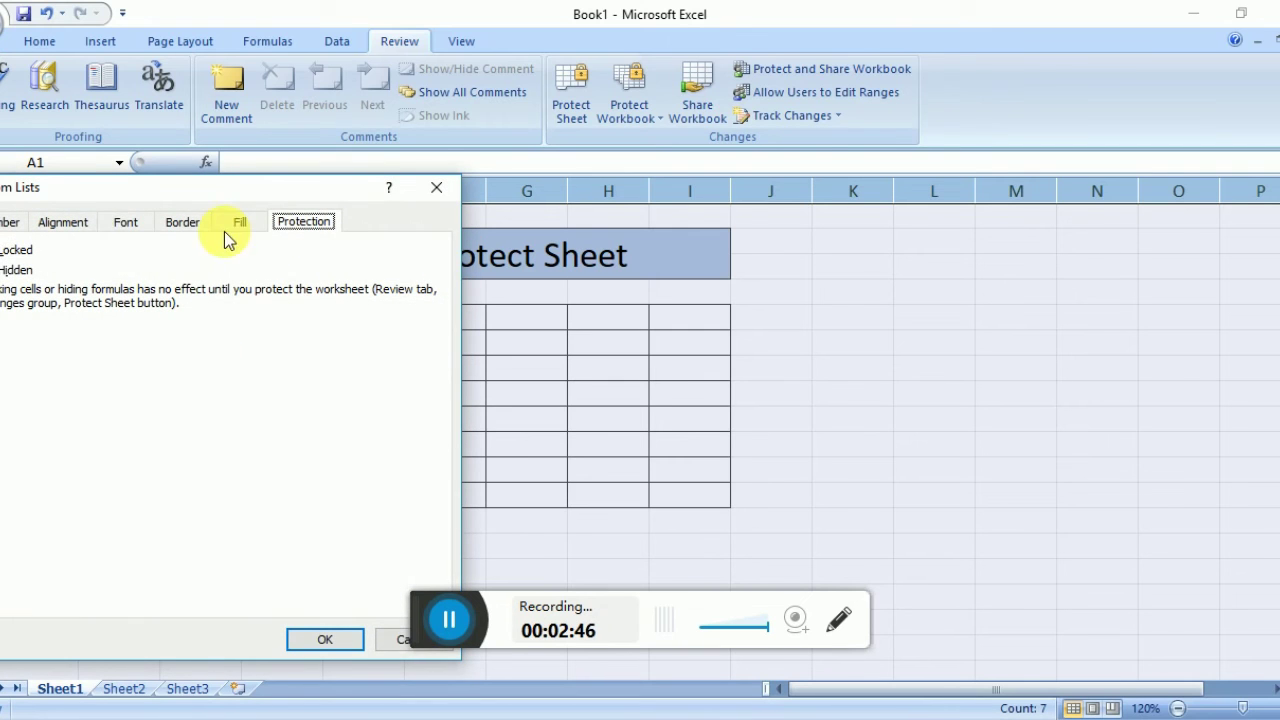
pyautogui.click(15, 250)
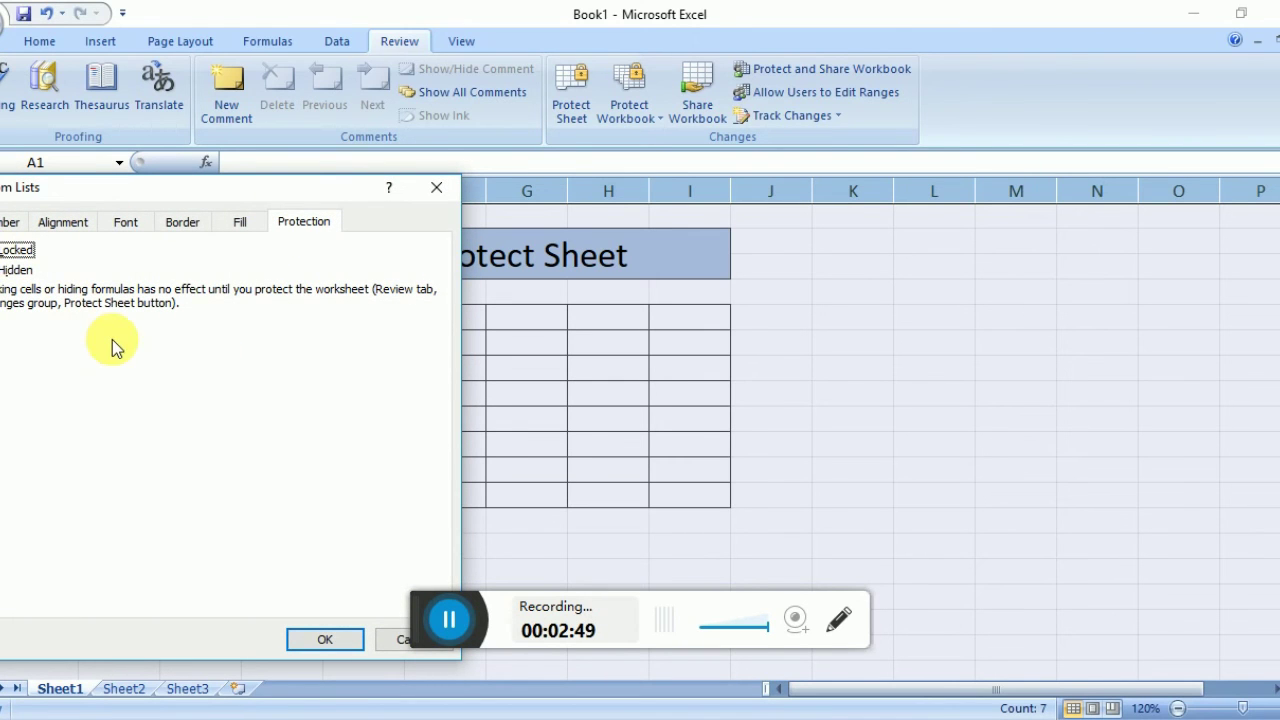
pyautogui.click(324, 640)
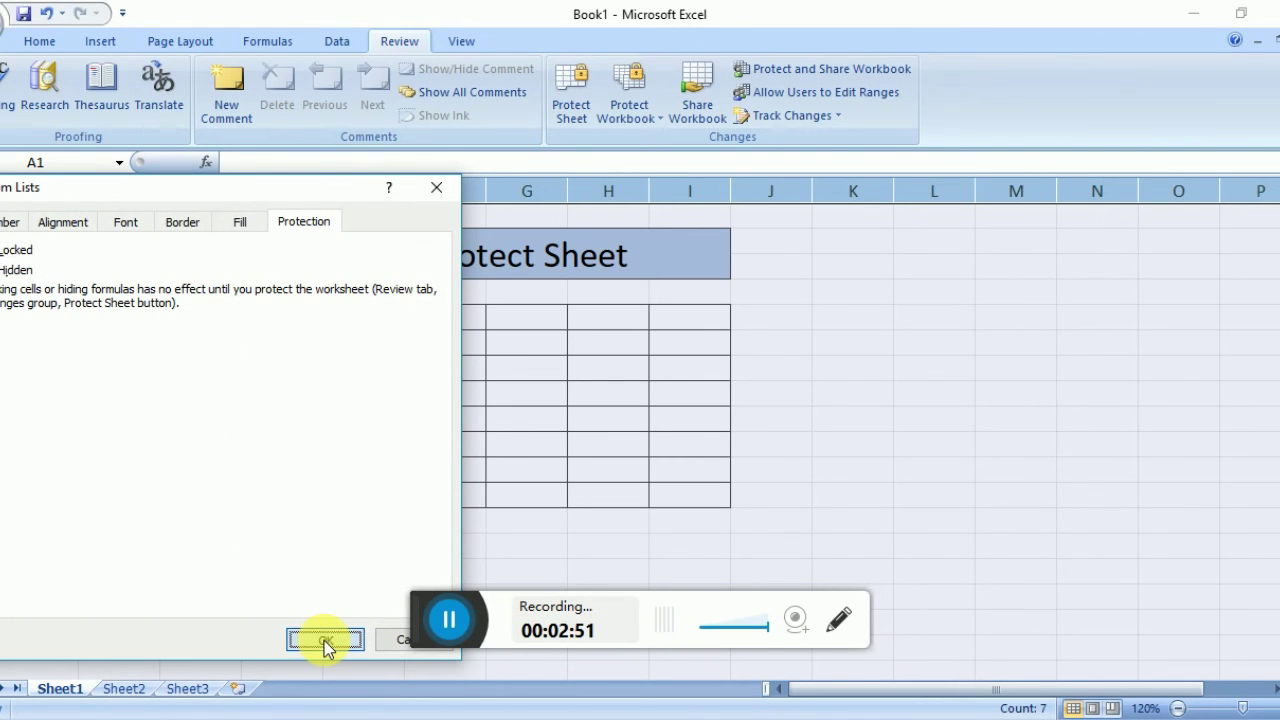
pyautogui.click(581, 90)
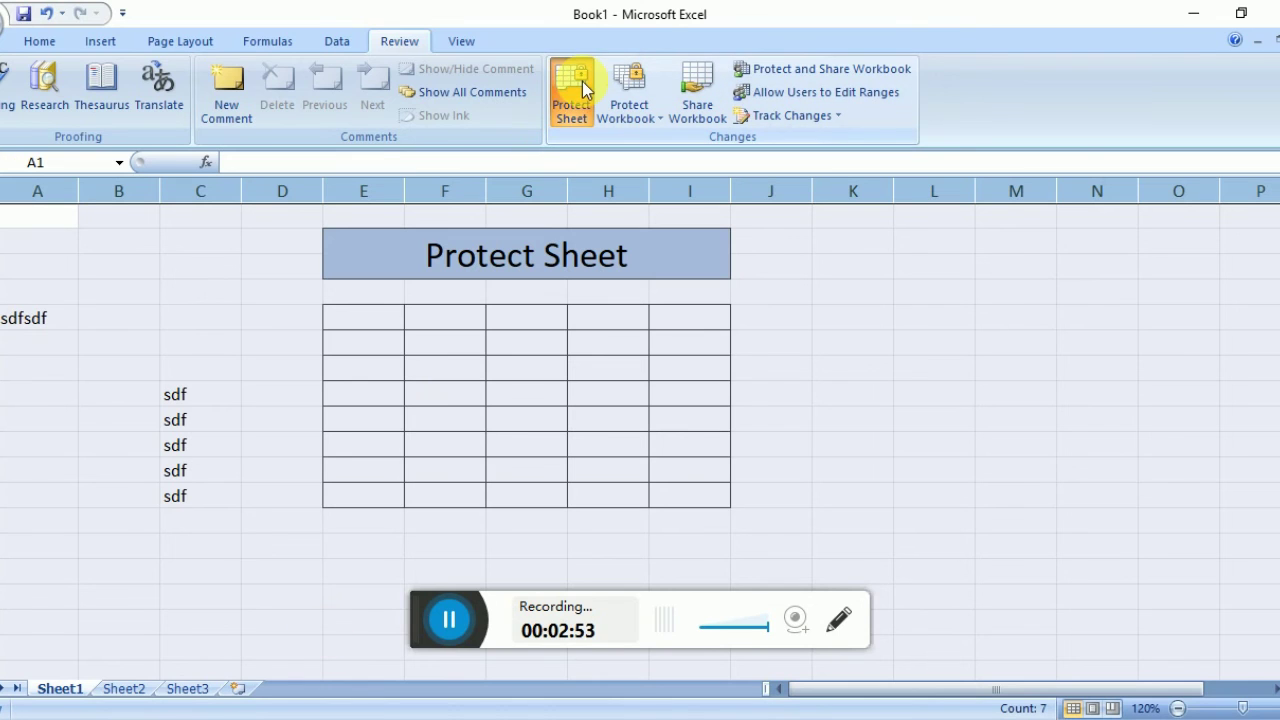
# Protect the sheet with a new password, entered and confirmed.
pyautogui.write('123')
pyautogui.press('Return')
pyautogui.write('123')
pyautogui.press('Return')
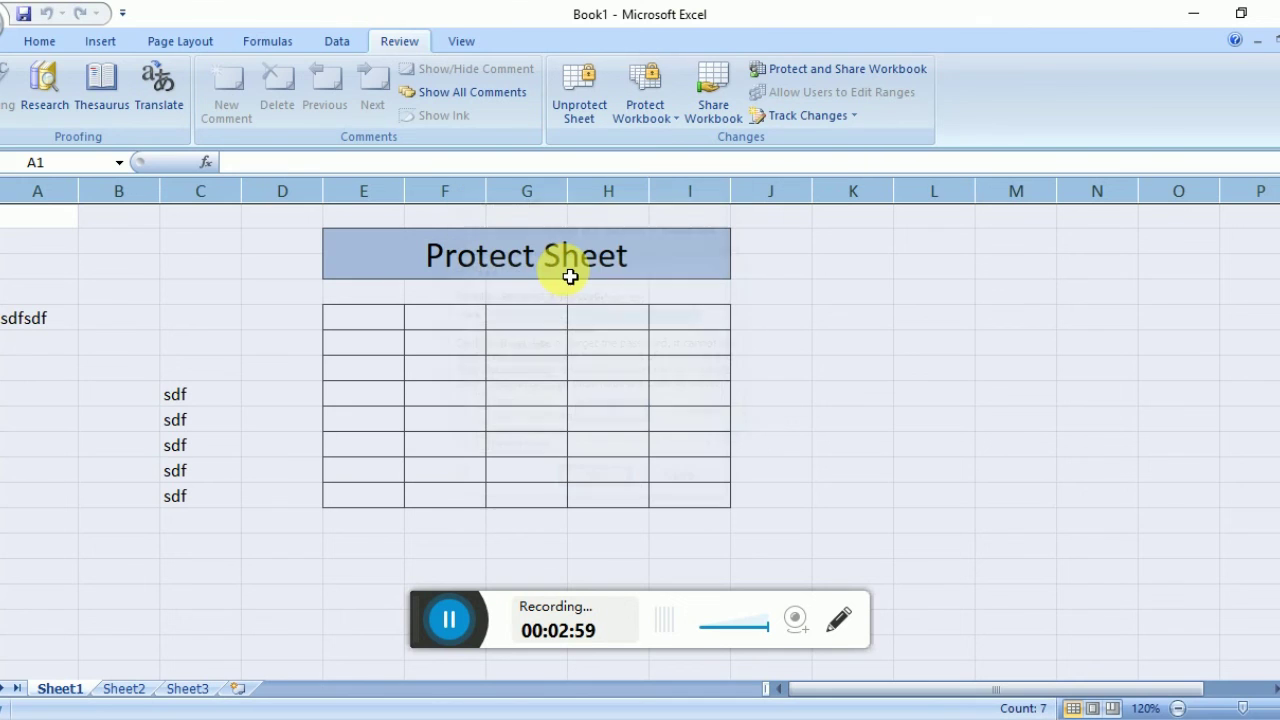
# Attempt edits, including cell K9 outside the table, and dismiss each read-only warning.
pyautogui.press('Delete')
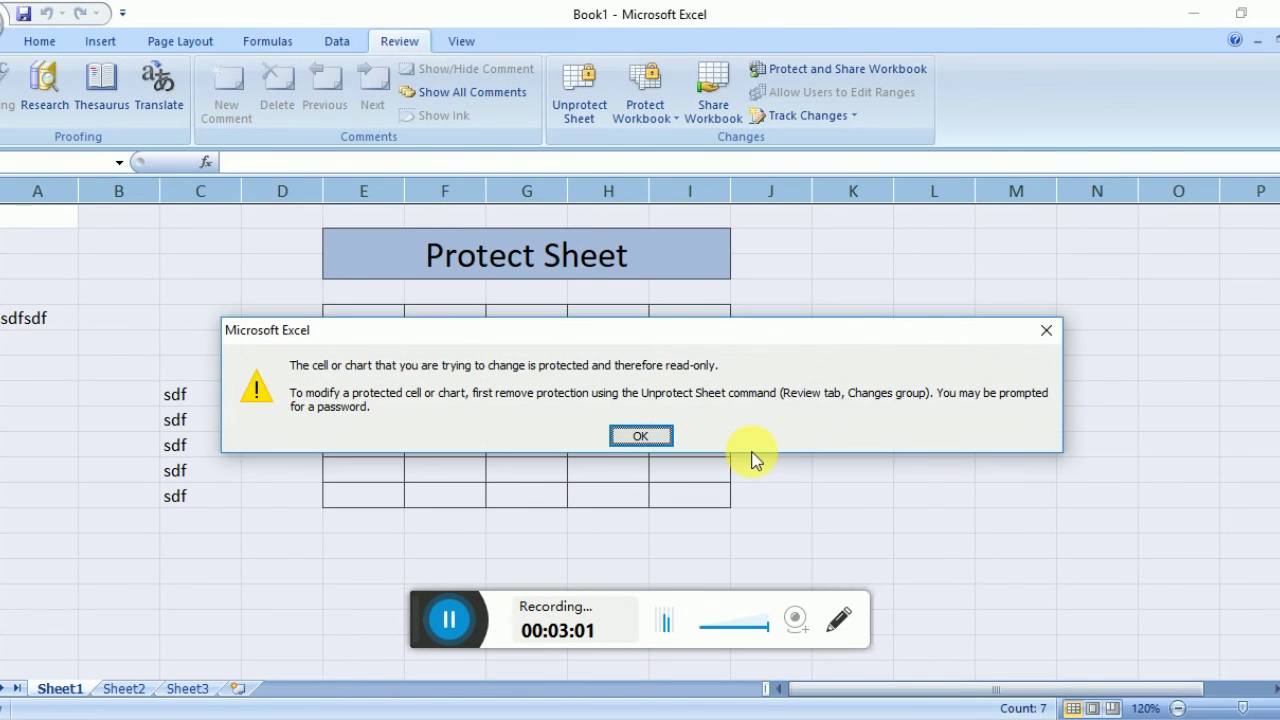
pyautogui.click(657, 437)
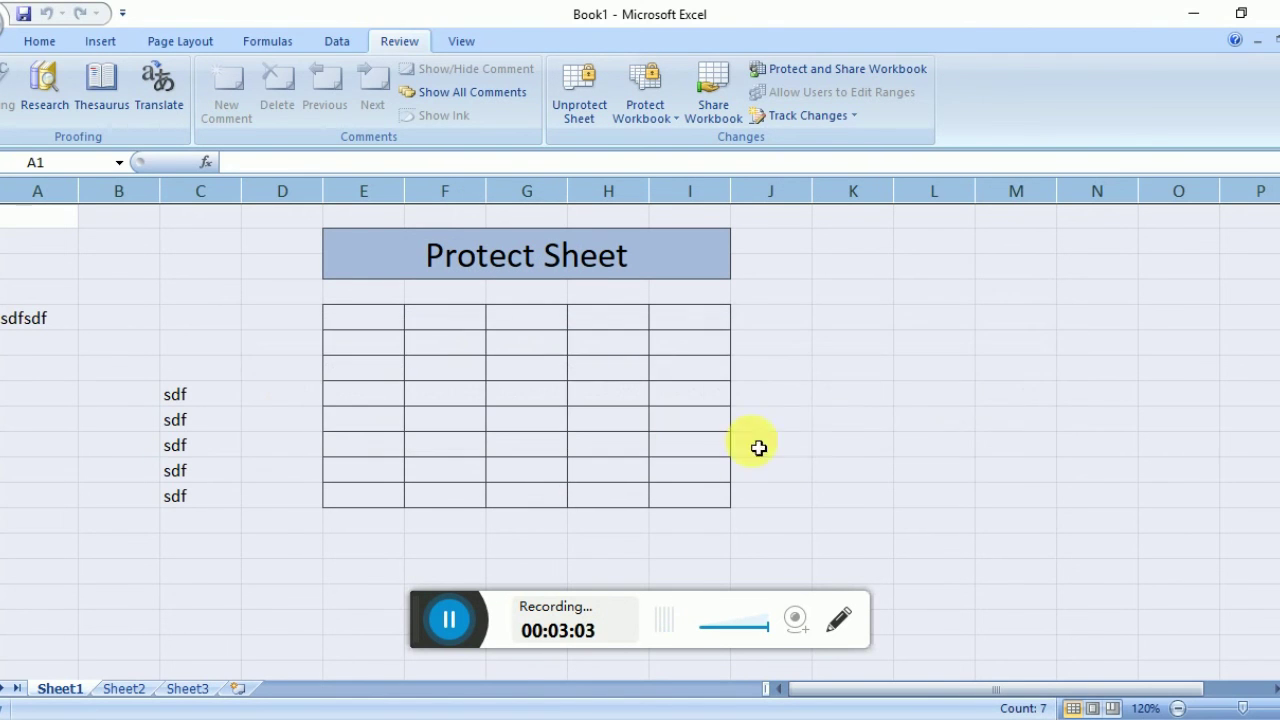
pyautogui.click(831, 434)
pyautogui.doubleClick(831, 434)
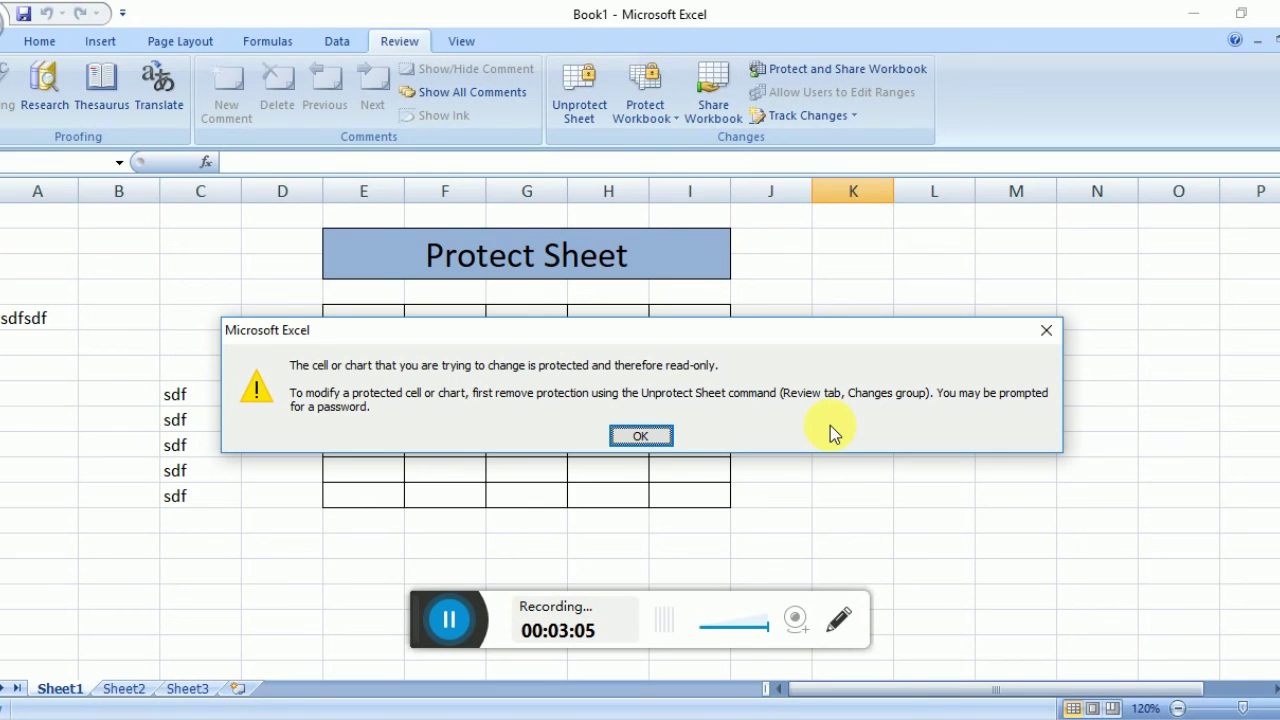
pyautogui.press('Return')
pyautogui.doubleClick(830, 425)
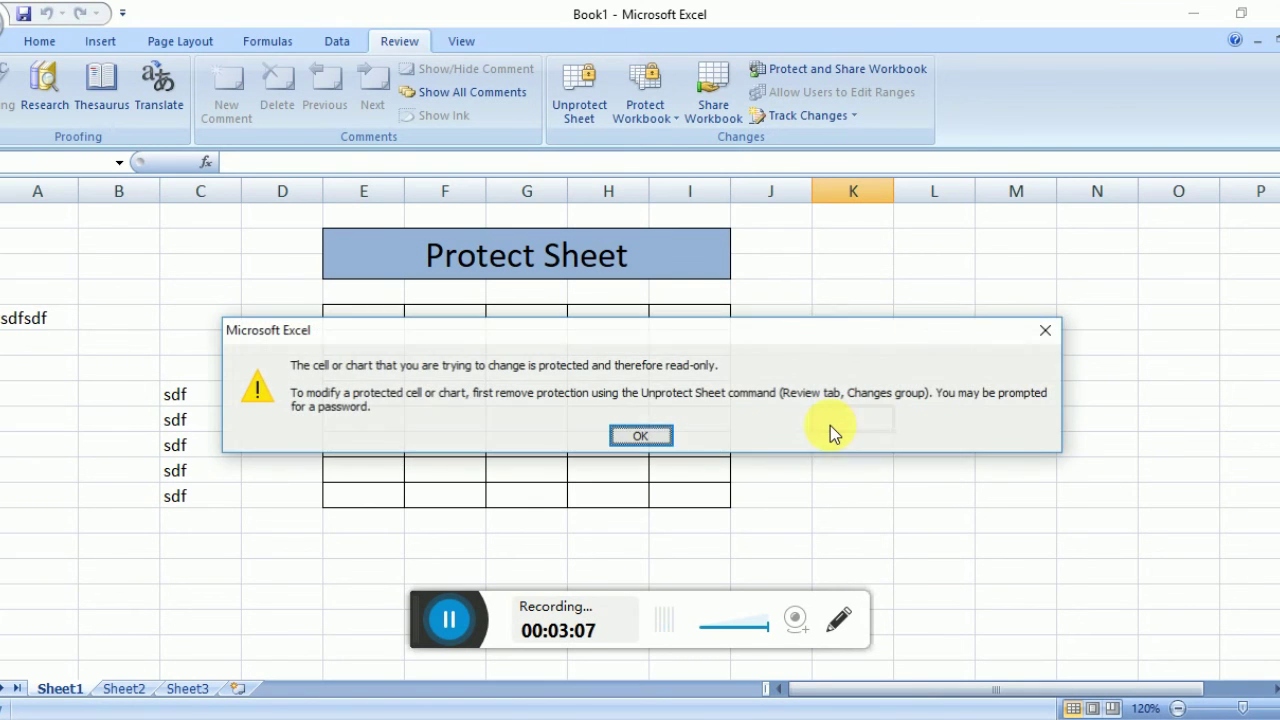
pyautogui.press('Return')
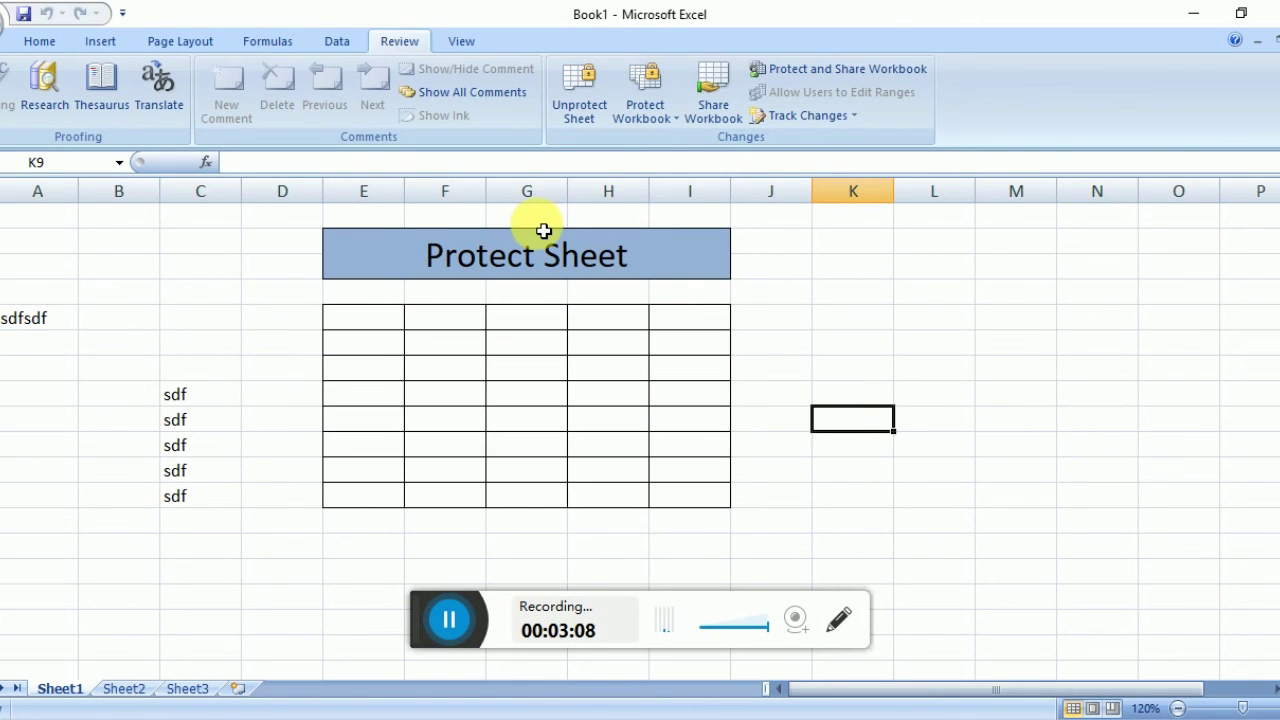
# Unprotect the sheet by entering its password.
pyautogui.click(586, 86)
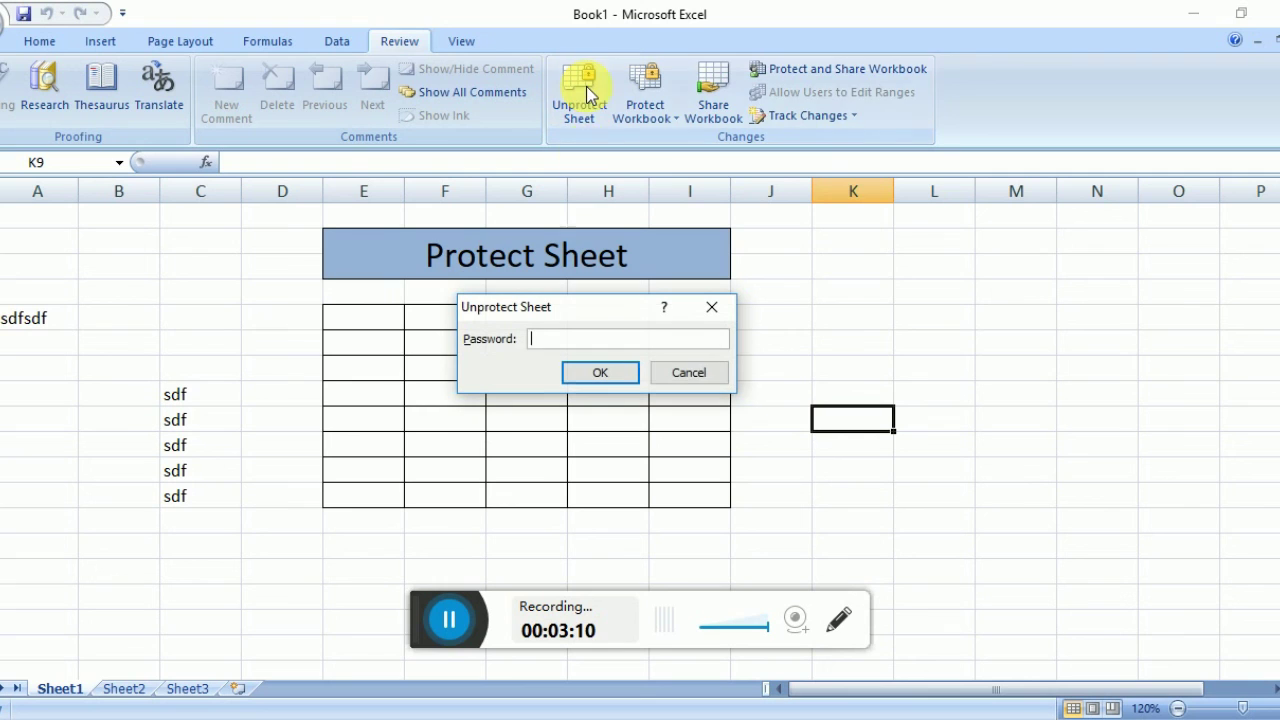
pyautogui.write('123')
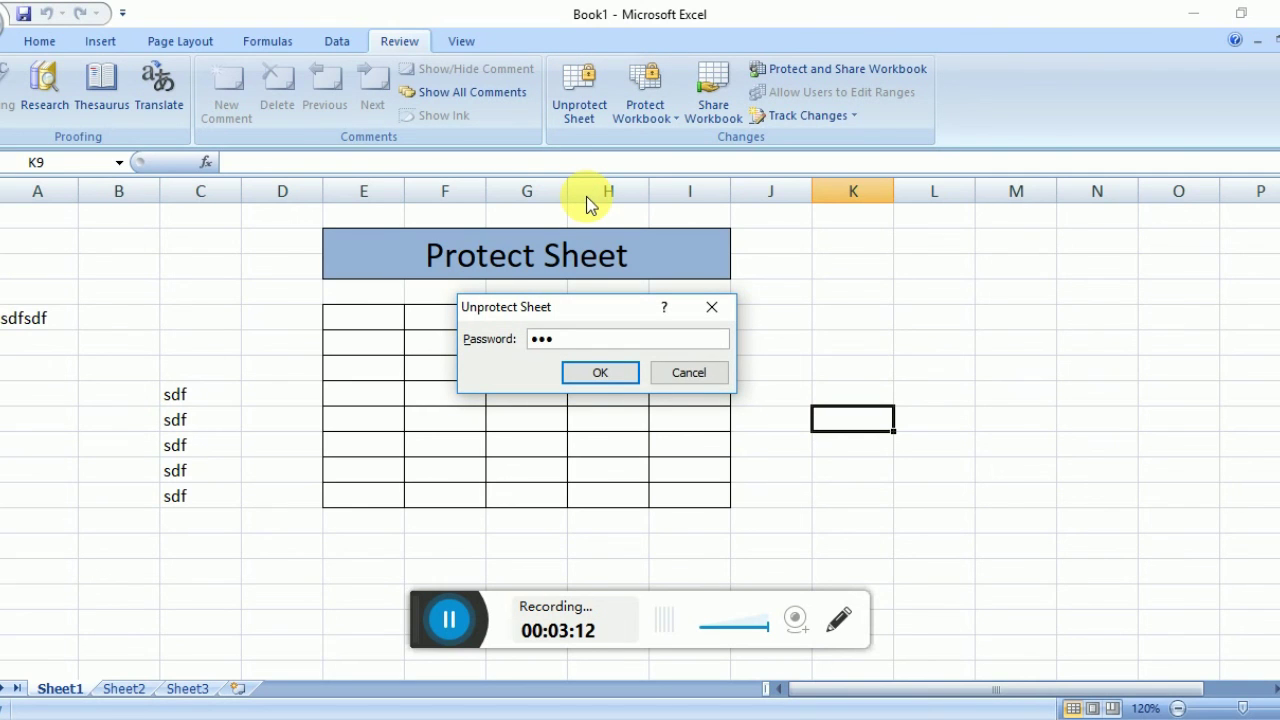
pyautogui.press('Return')
# Type 'adsad' in K9 and dasd, asda, dasd, asdasd into G9 to G12.
pyautogui.write('adsad')
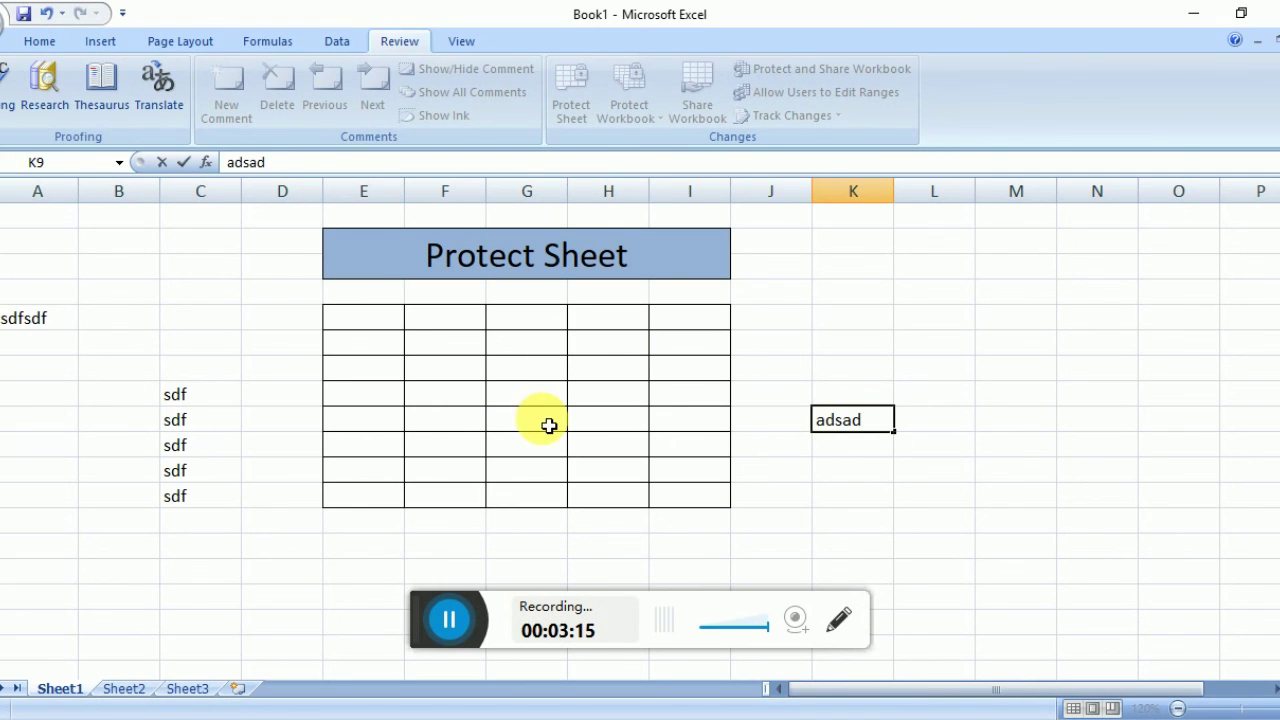
pyautogui.click(547, 424)
pyautogui.write('dasd')
pyautogui.press('Return')
pyautogui.write('asda')
pyautogui.press('Return')
pyautogui.write('dasd')
pyautogui.press('Return')
pyautogui.write('asdasd')
pyautogui.press('Return')
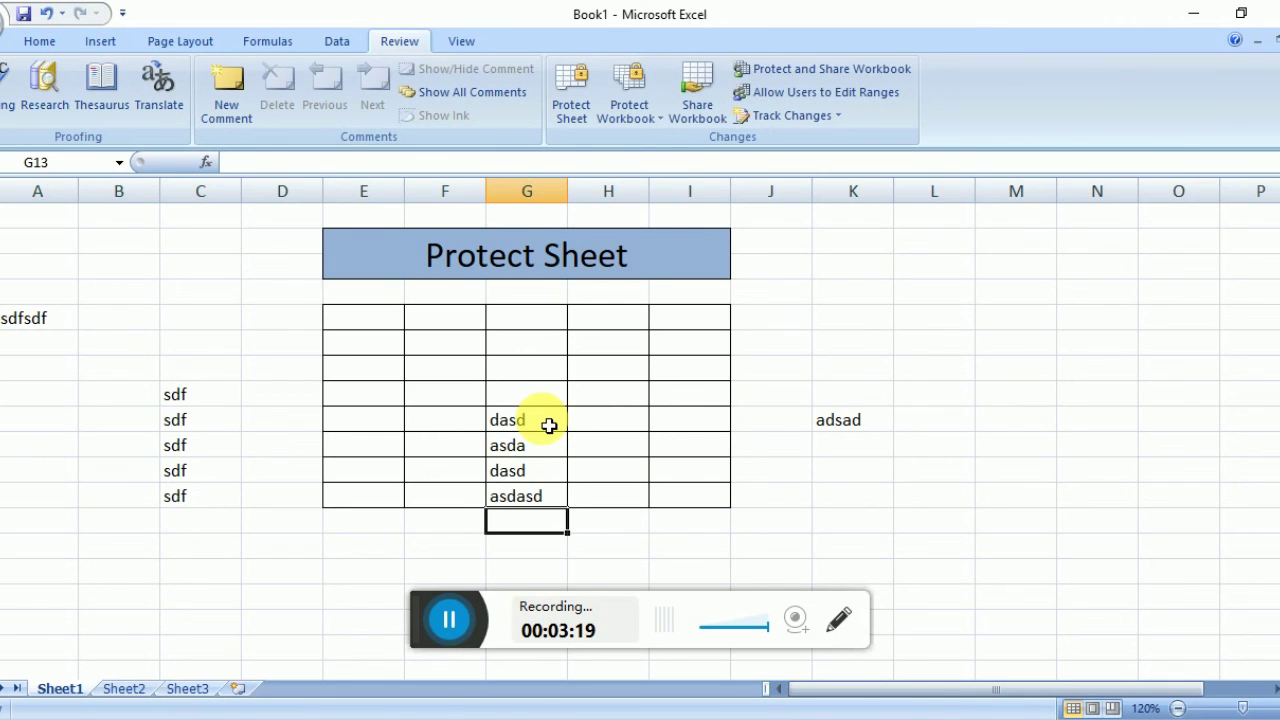